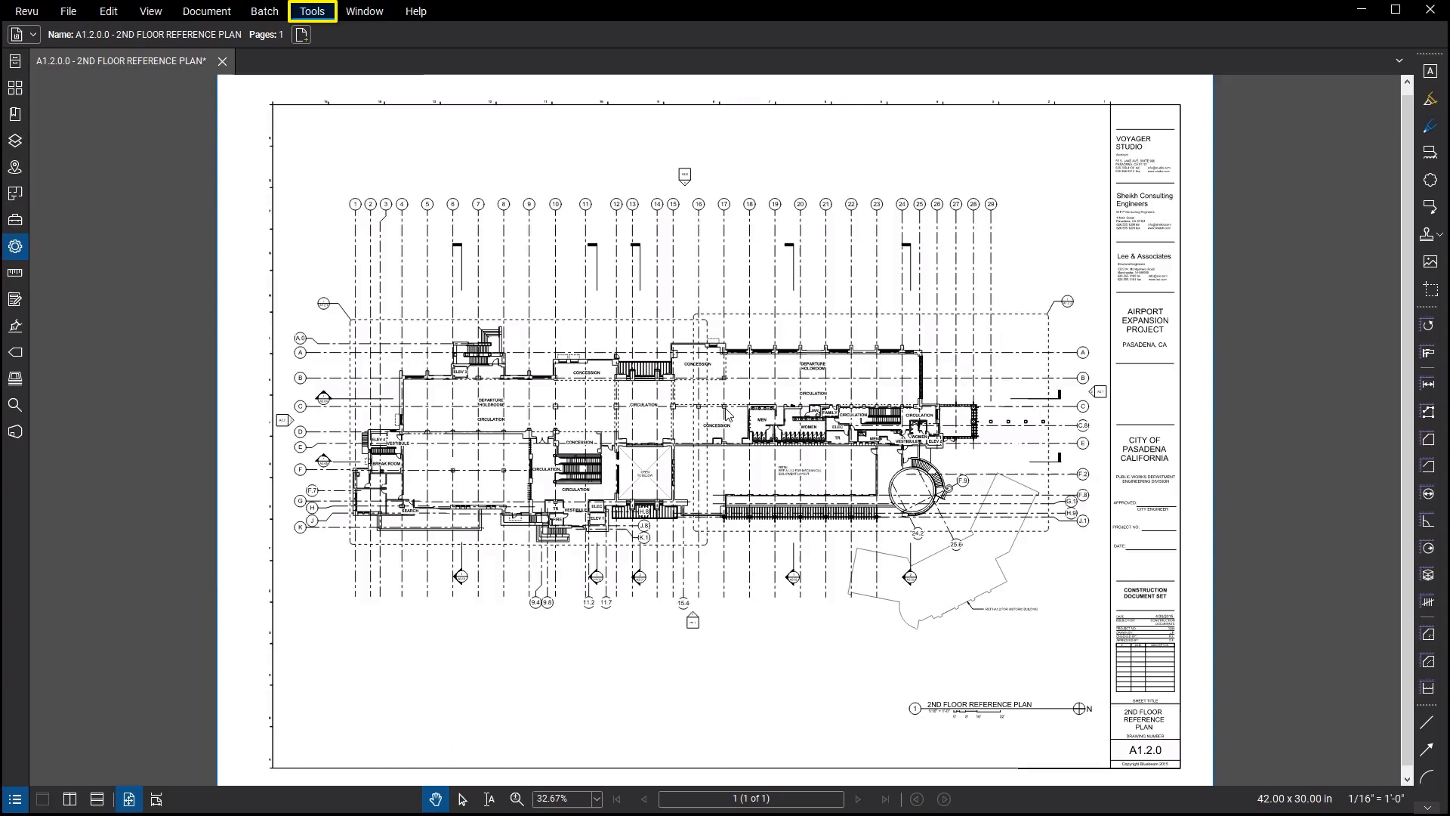
Step: Start Dynamic Fill and fill the Break Room, including the door swing area in its upper-right corner
left_click(318, 15)
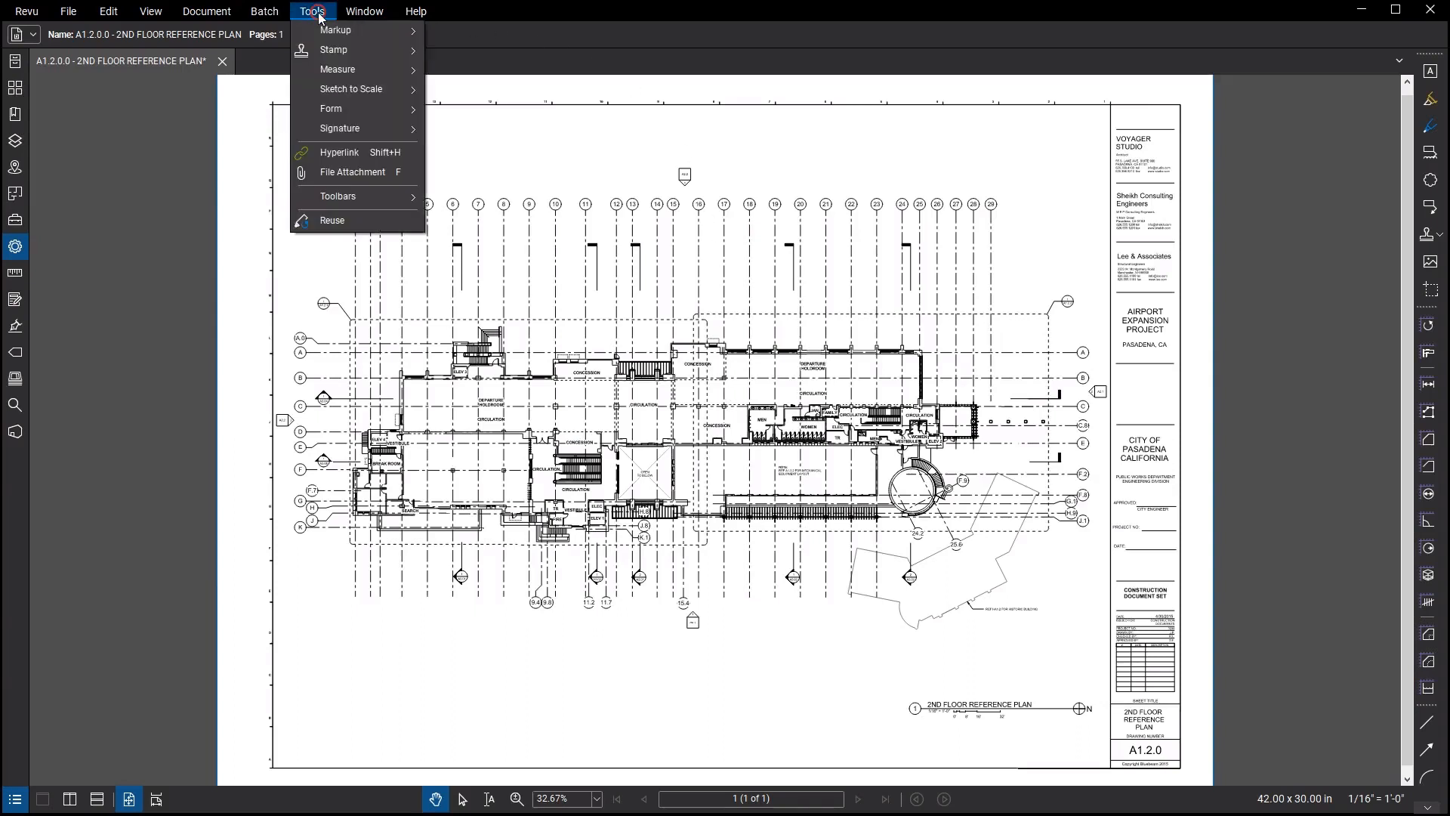
left_click(342, 69)
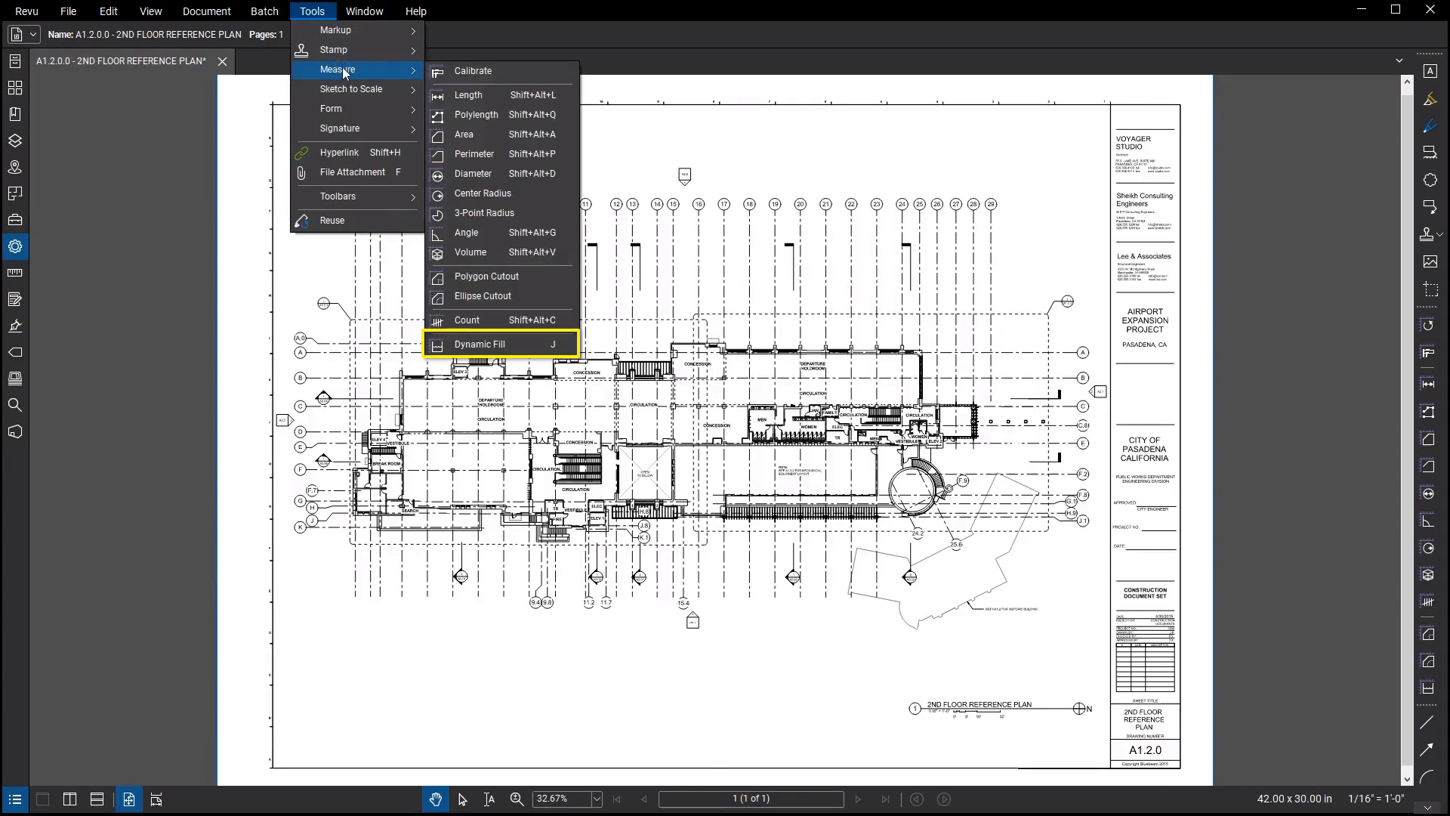
left_click(542, 344)
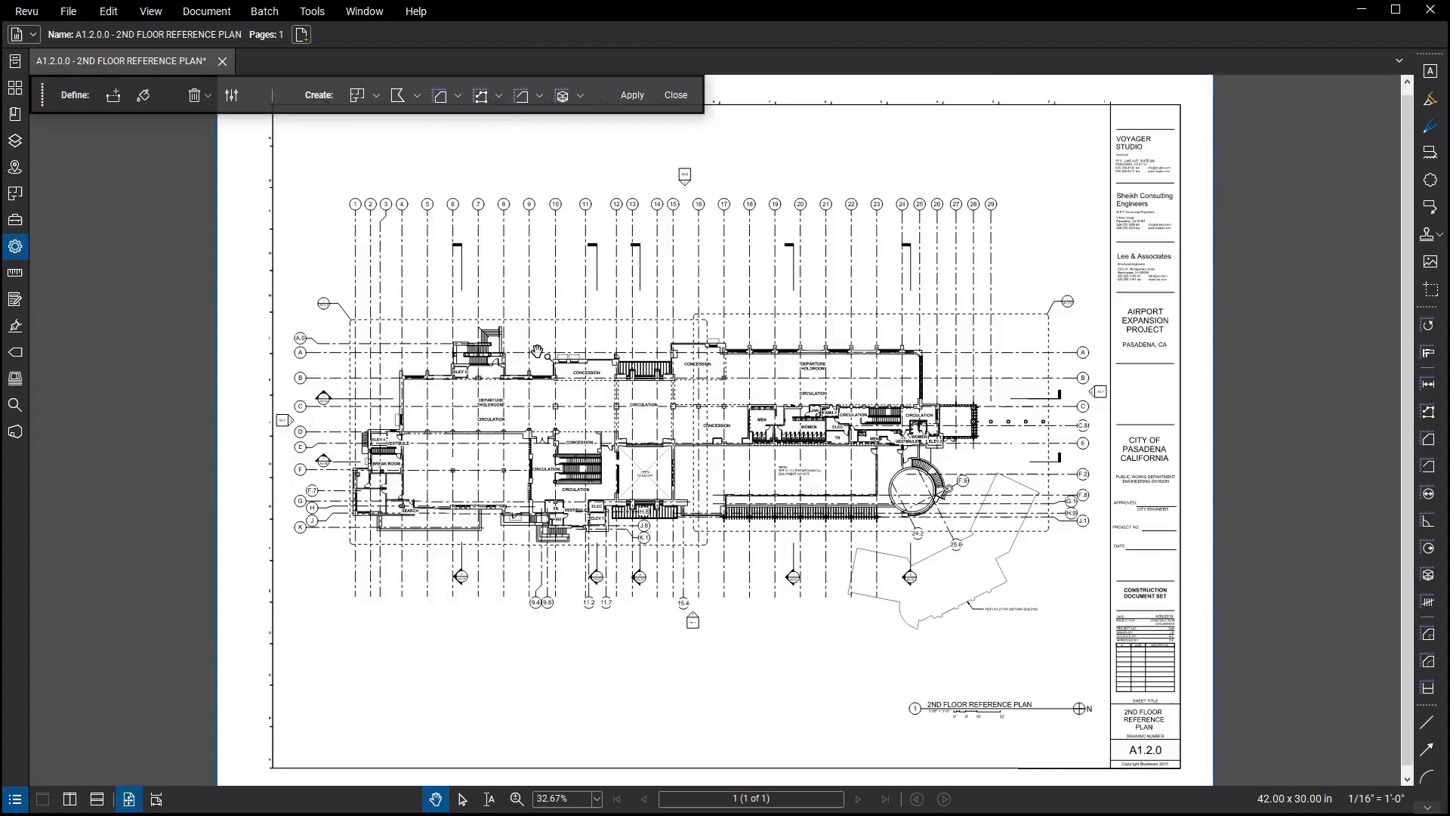
scroll(1056, 419, "up", 3)
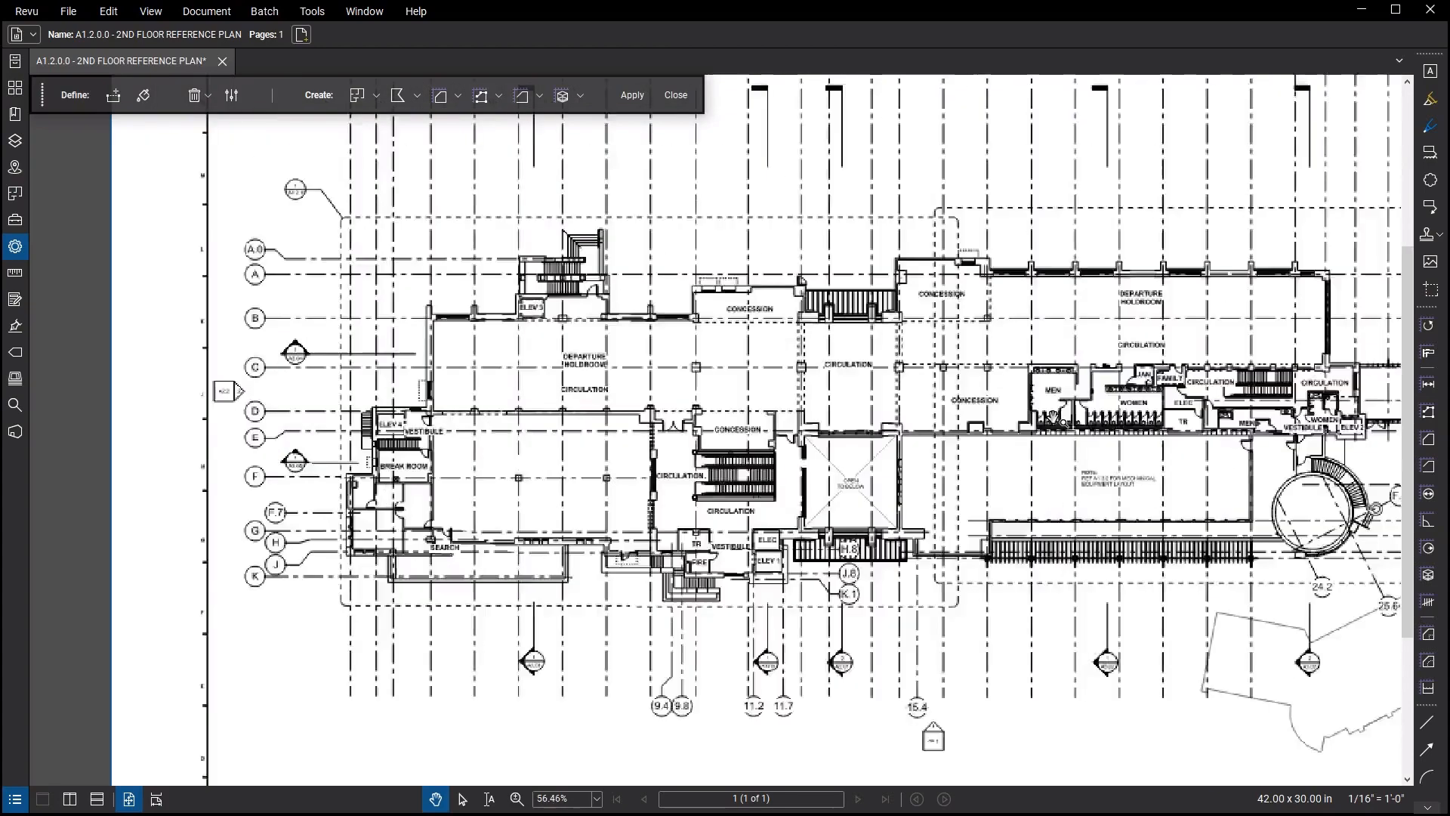
scroll(1055, 419, "up", 9)
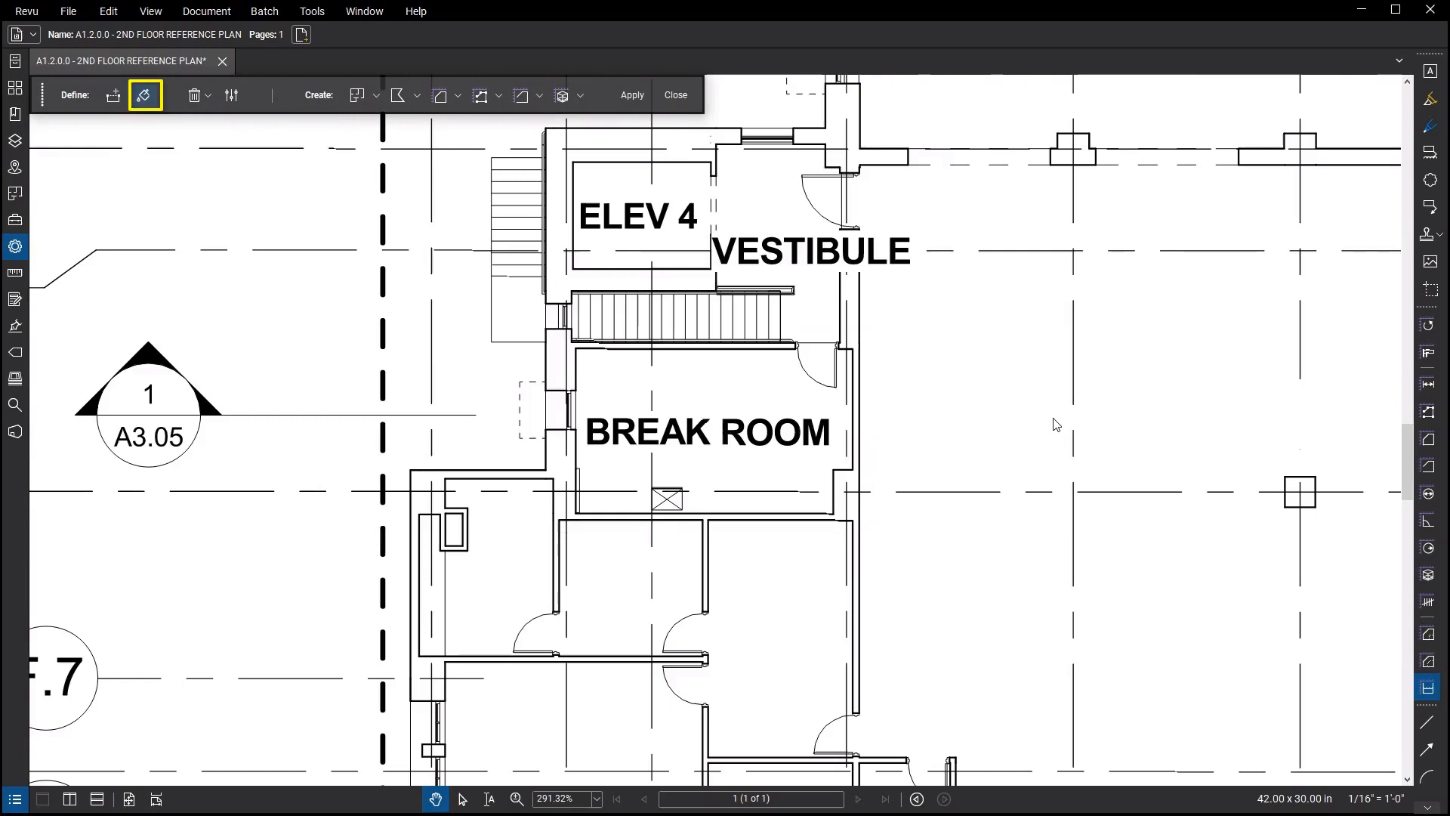
left_click(144, 97)
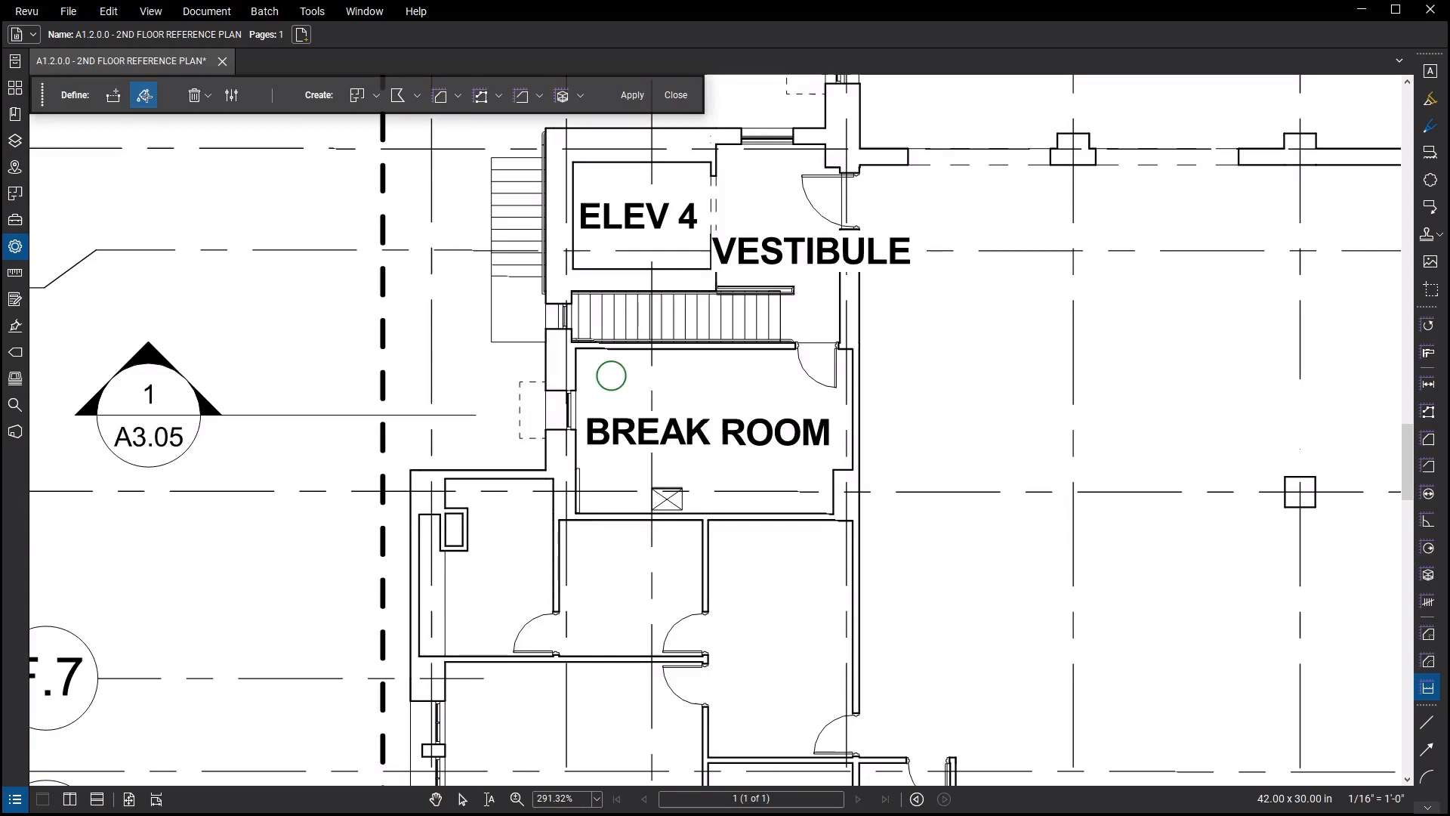
mouse_move(611, 376)
left_mouse_down()
mouse_move(675, 444)
mouse_move(718, 454)
left_mouse_up()
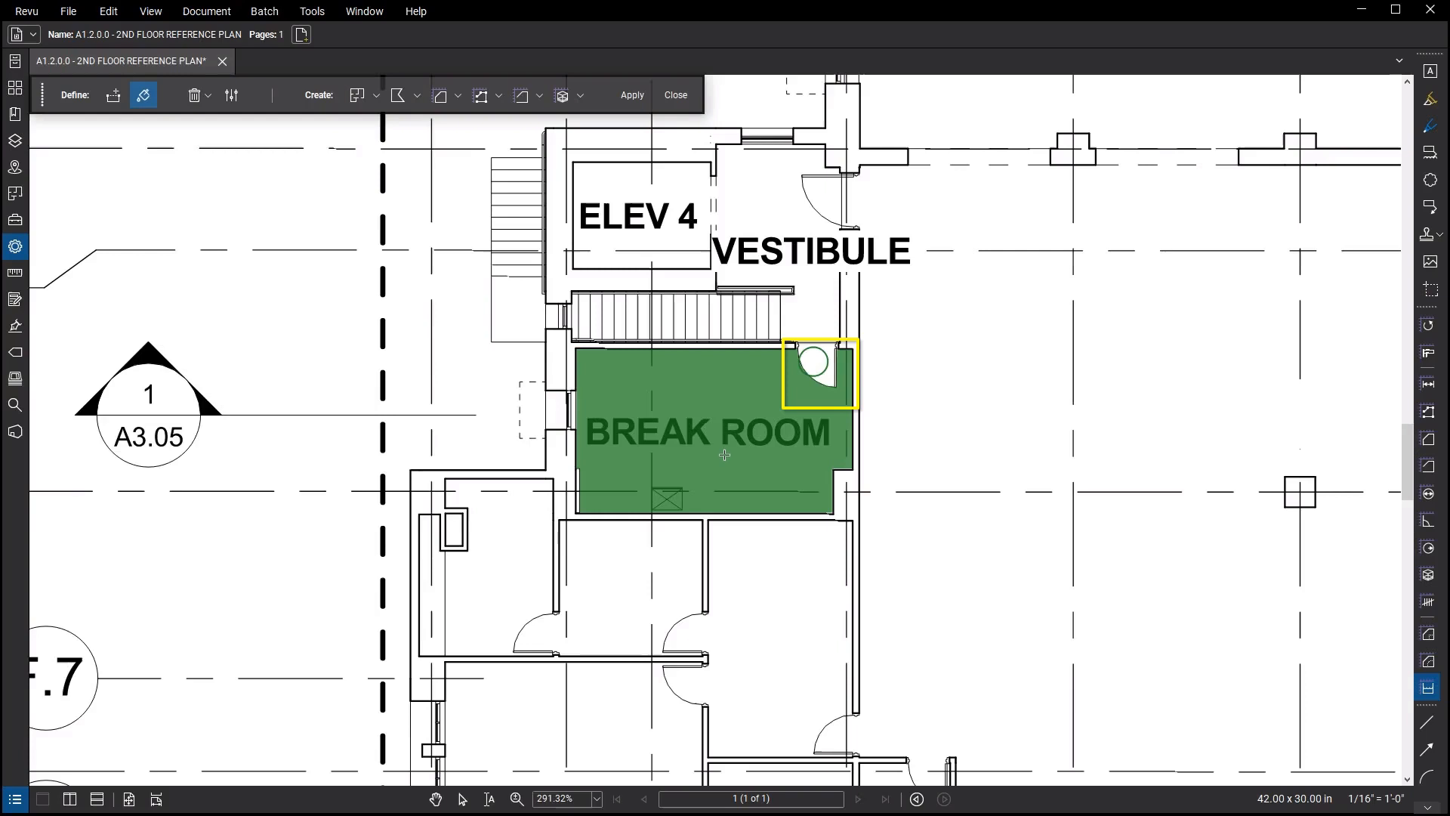
left_click(811, 361)
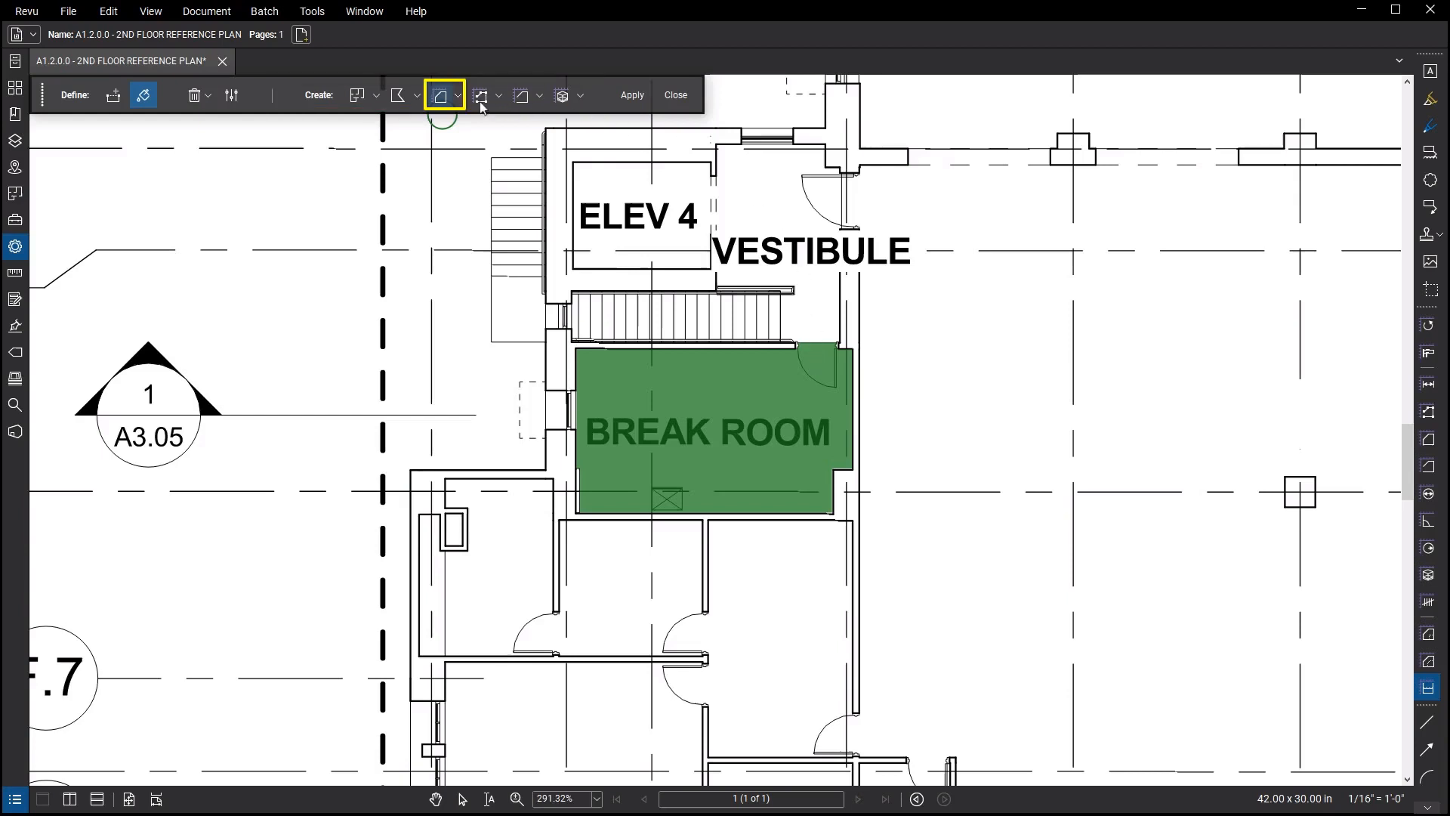
Step: Create both an area and a perimeter measurement from the Break Room fill
left_click(442, 104)
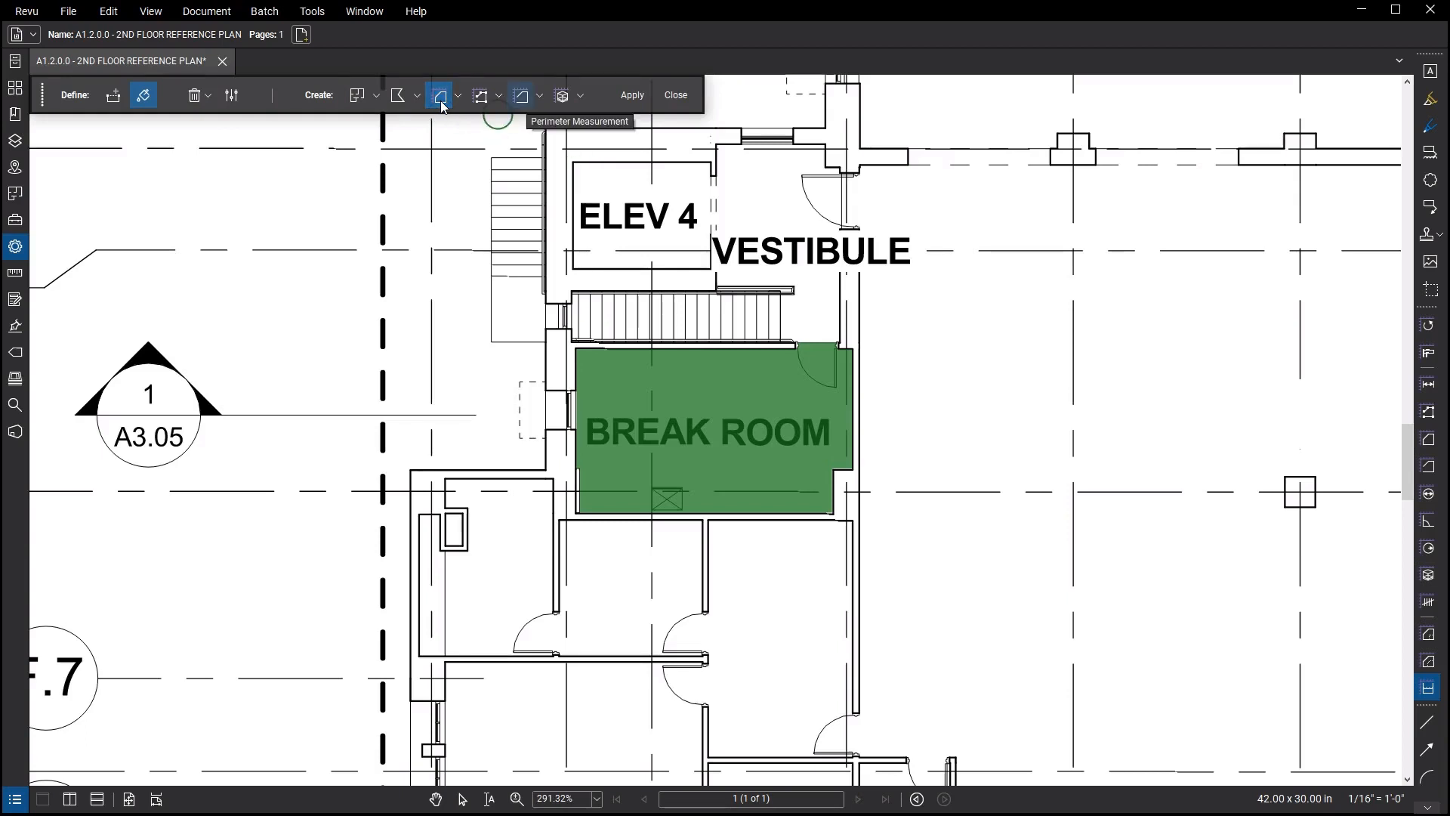
left_click(522, 97)
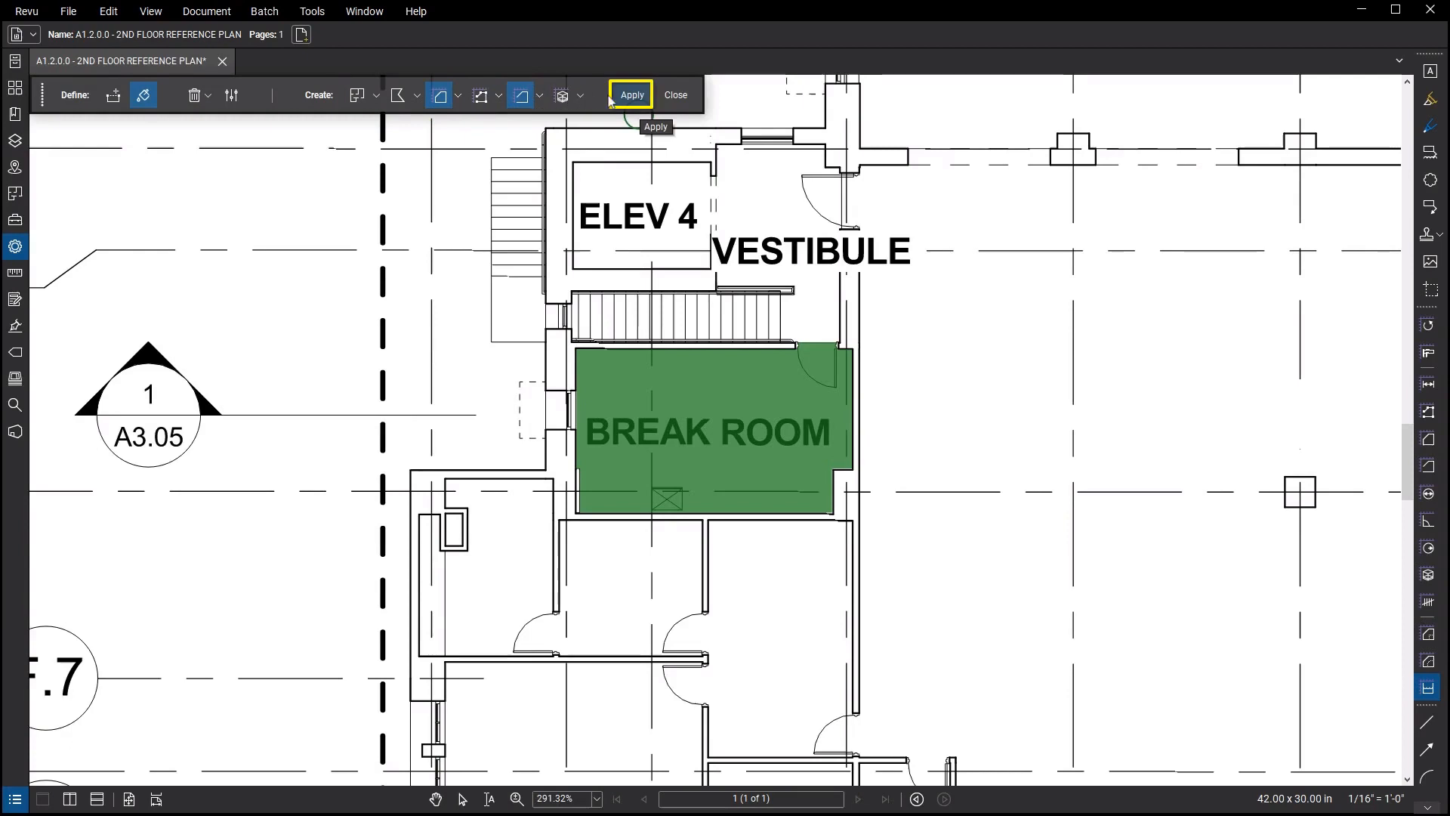
left_click(641, 99)
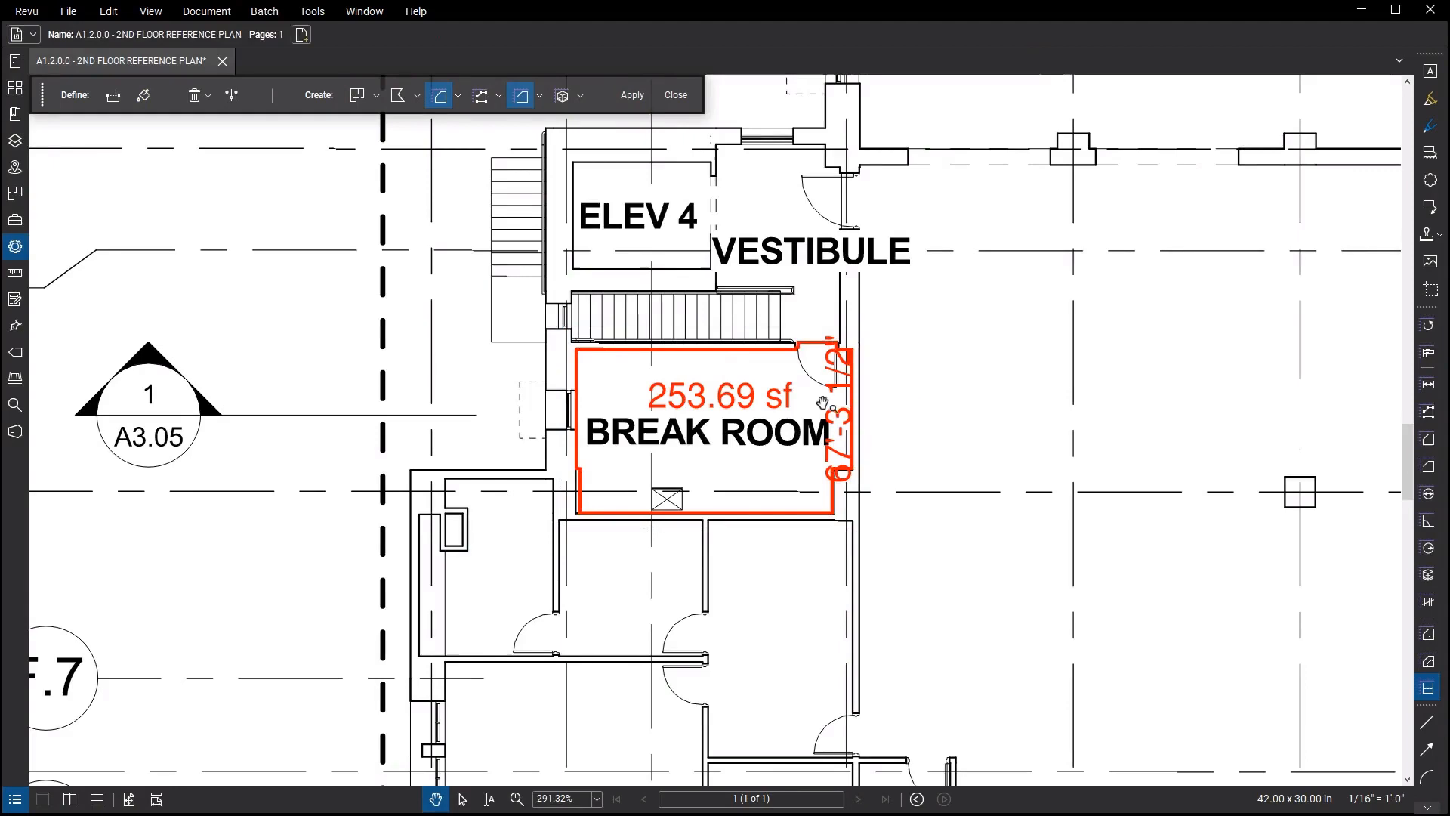
Step: Reduce the Dynamic Fill boundary size to 26%
scroll(706, 399, "down", 5)
scroll(696, 398, "up", 3)
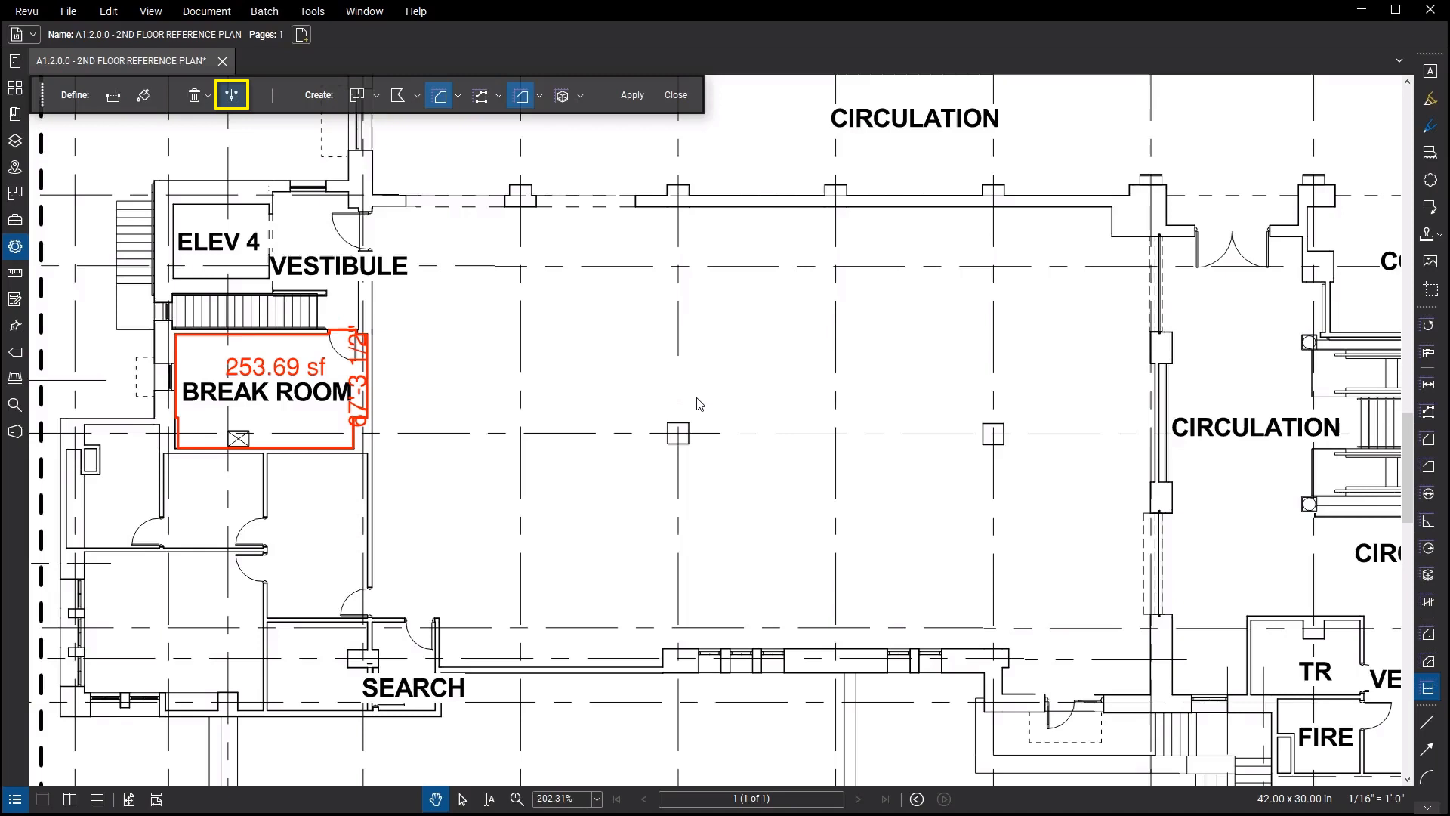
left_click(232, 96)
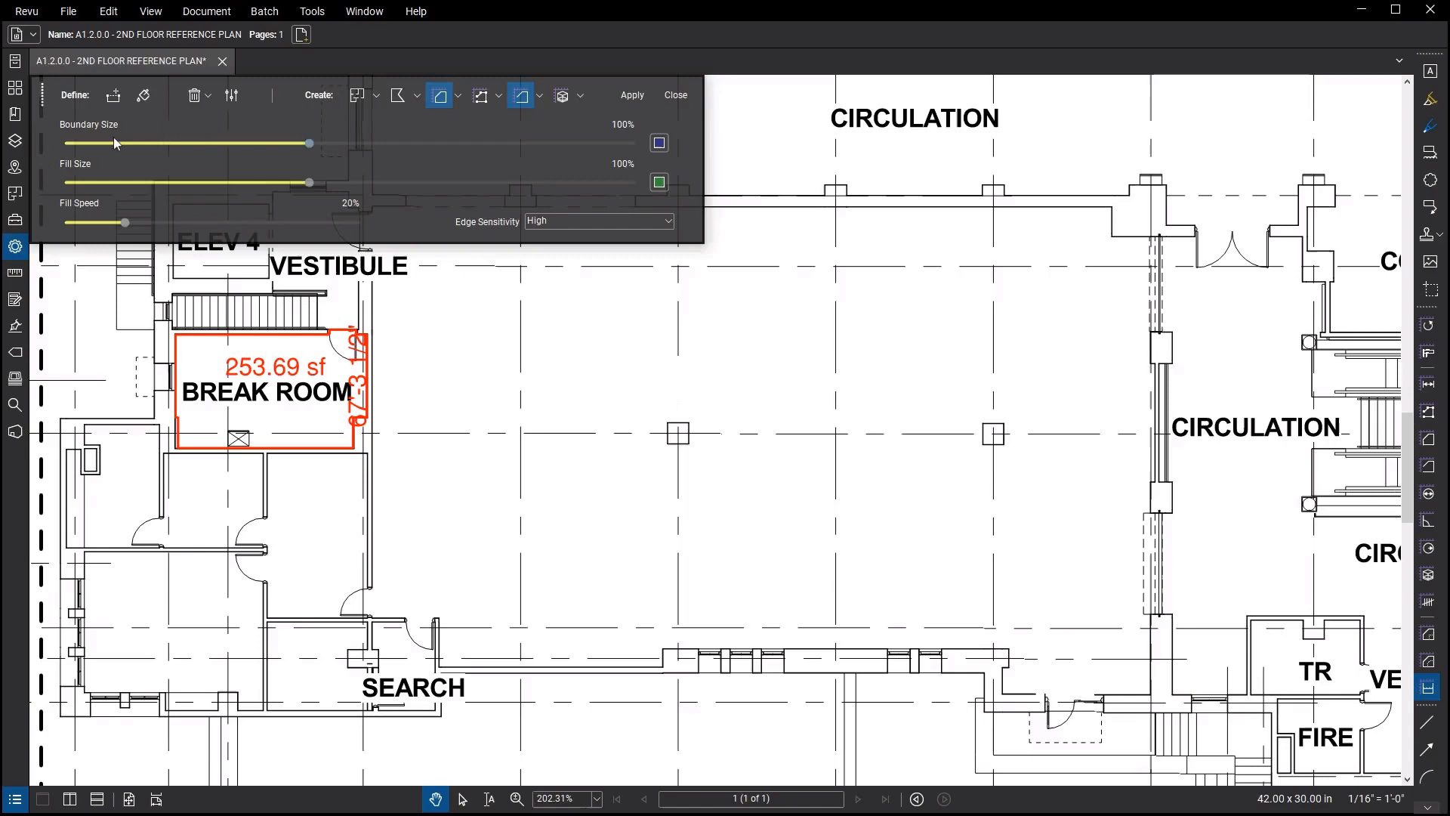
left_click(72, 145)
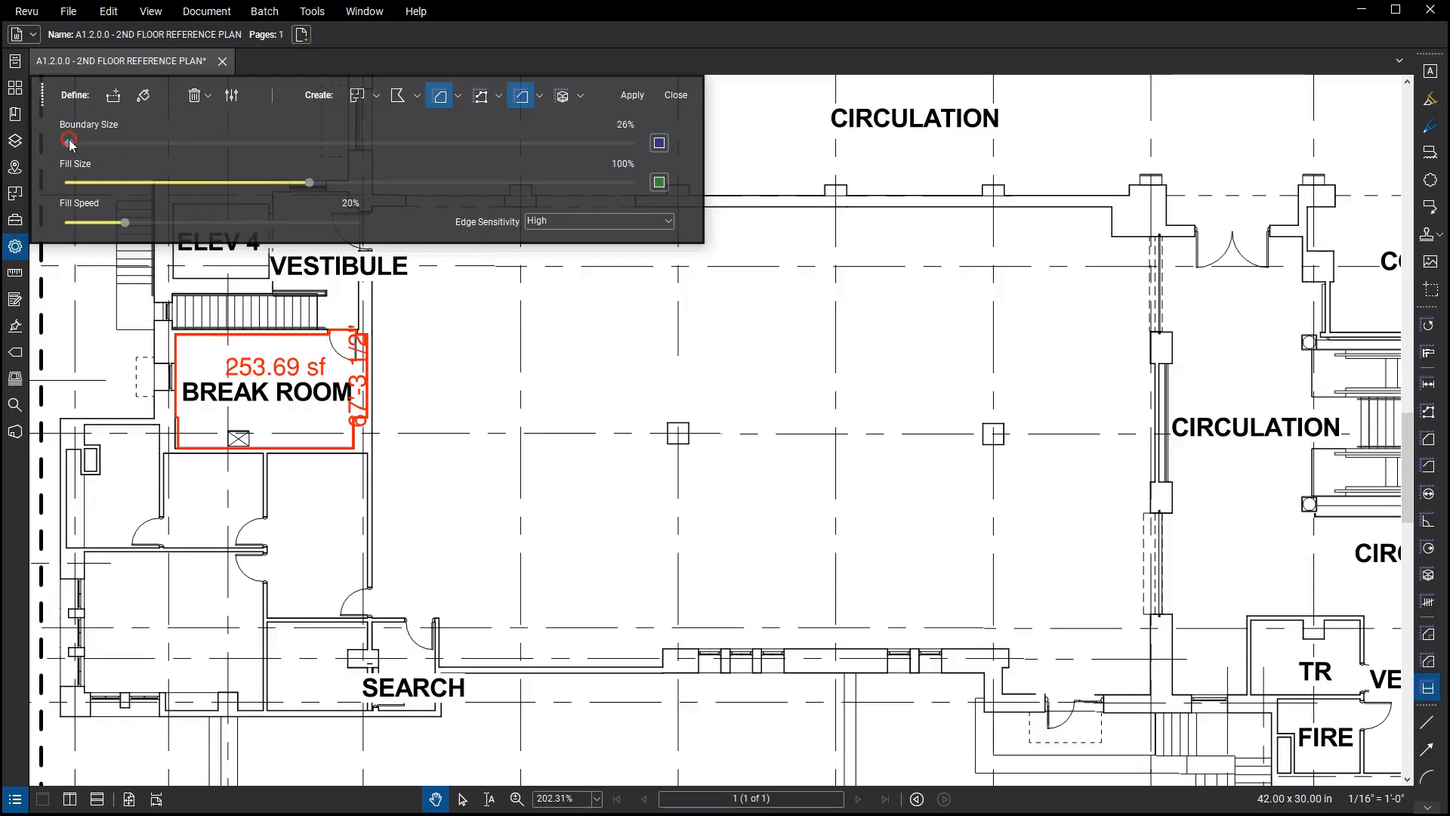
left_click(233, 98)
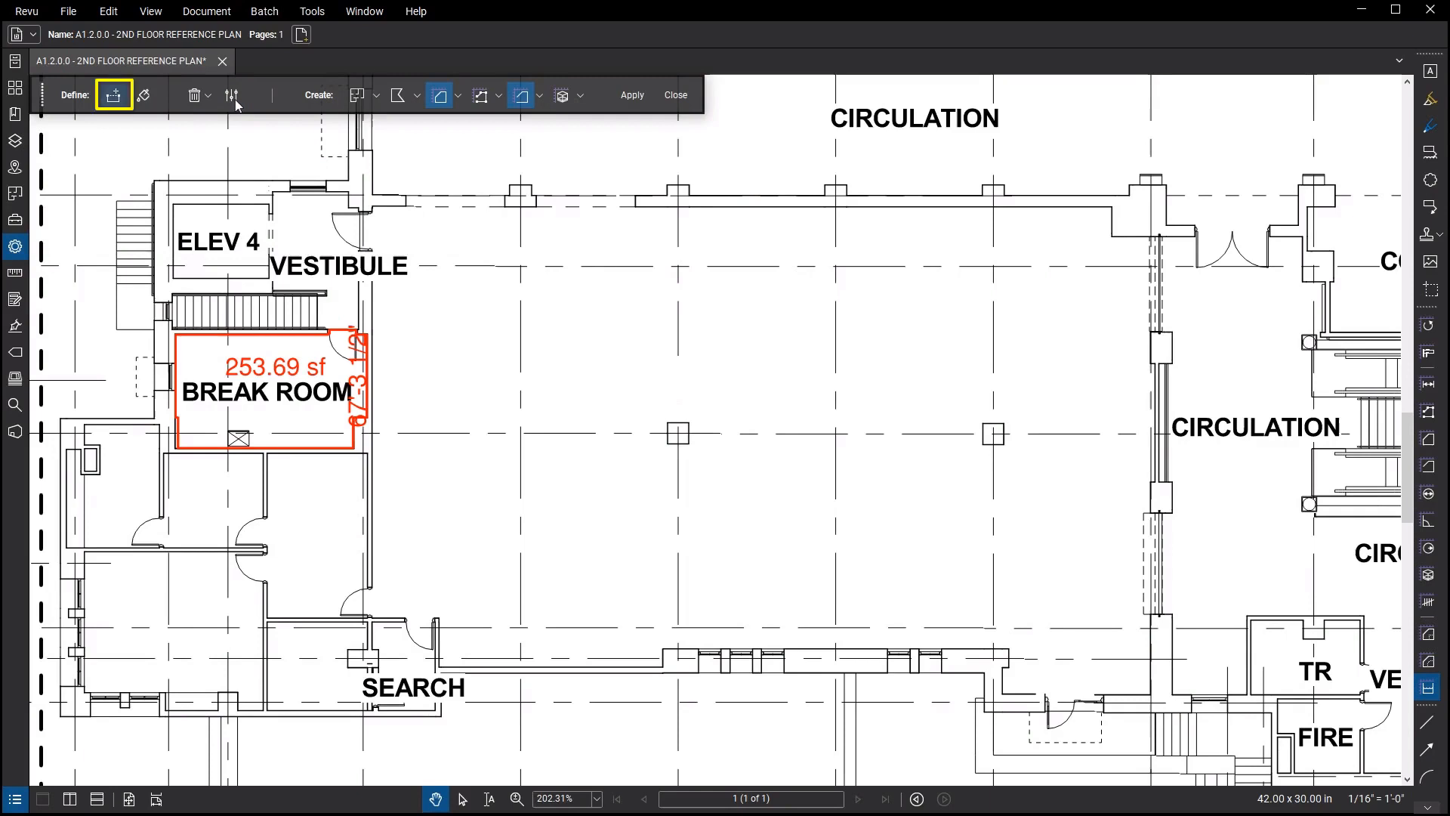
Step: Add boundaries to the large room beside the Break Room, along its upper left wall and across the dashed opening in its top wall
left_click(114, 103)
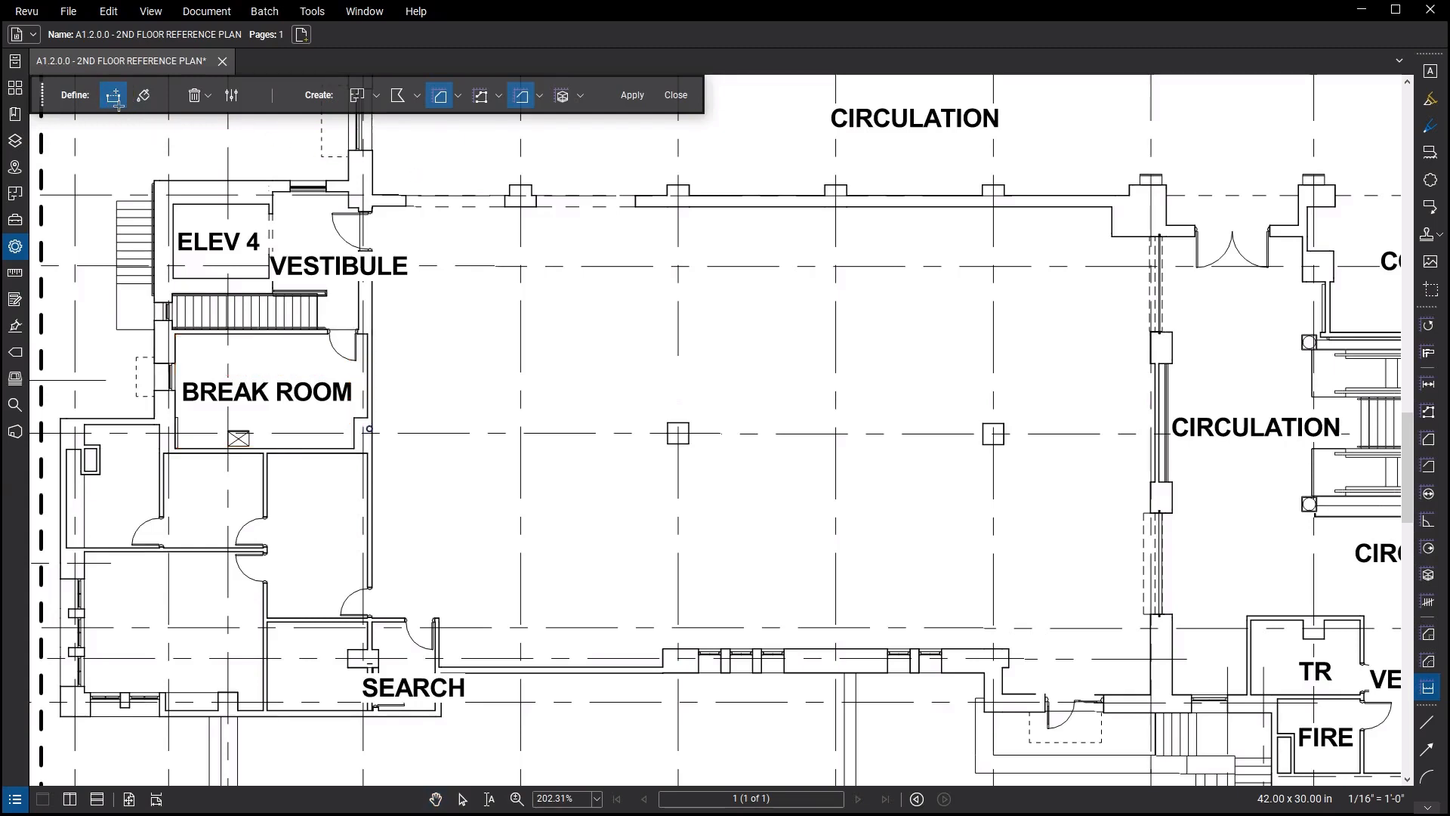
left_click(370, 429)
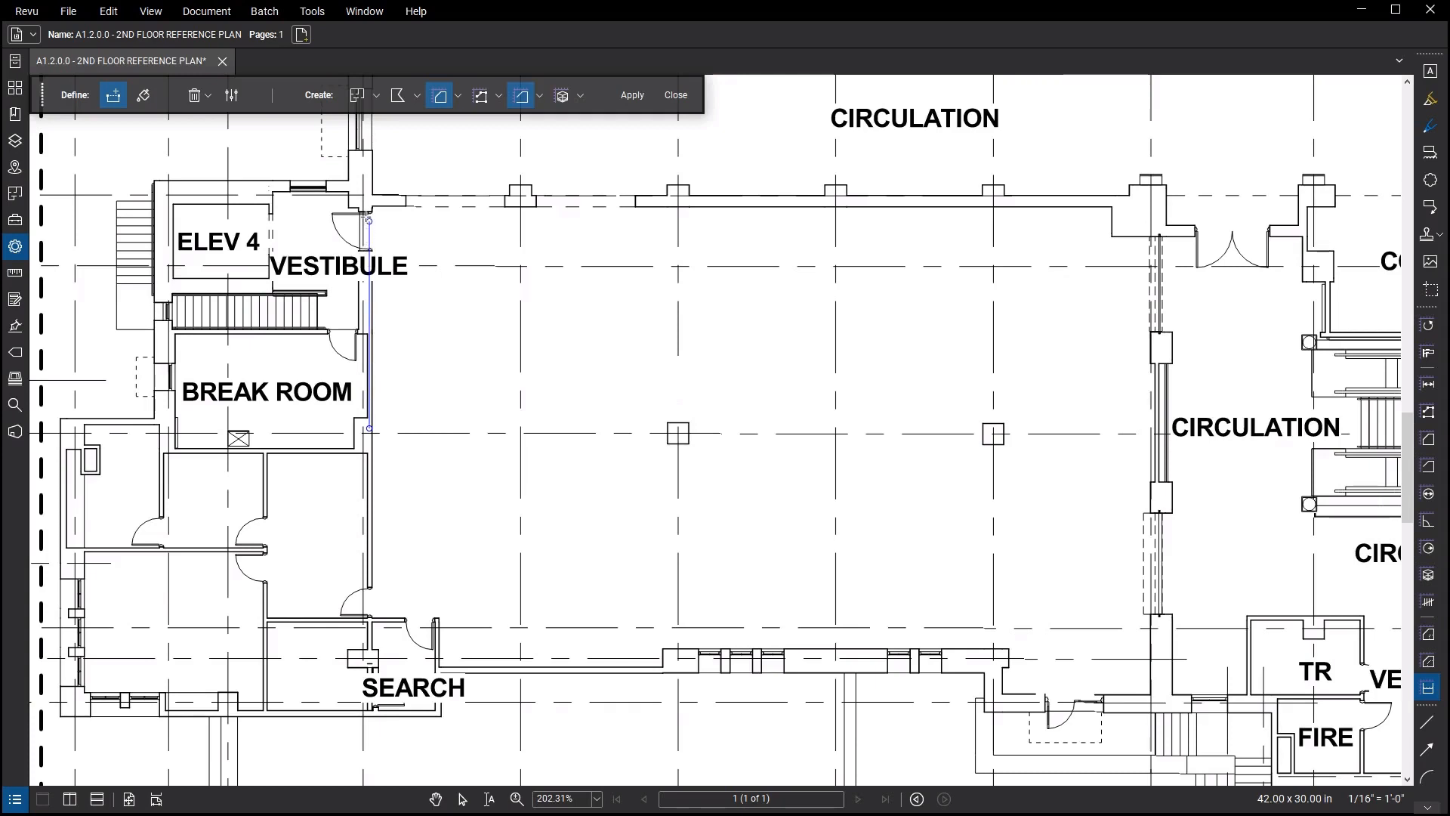
left_click(369, 215)
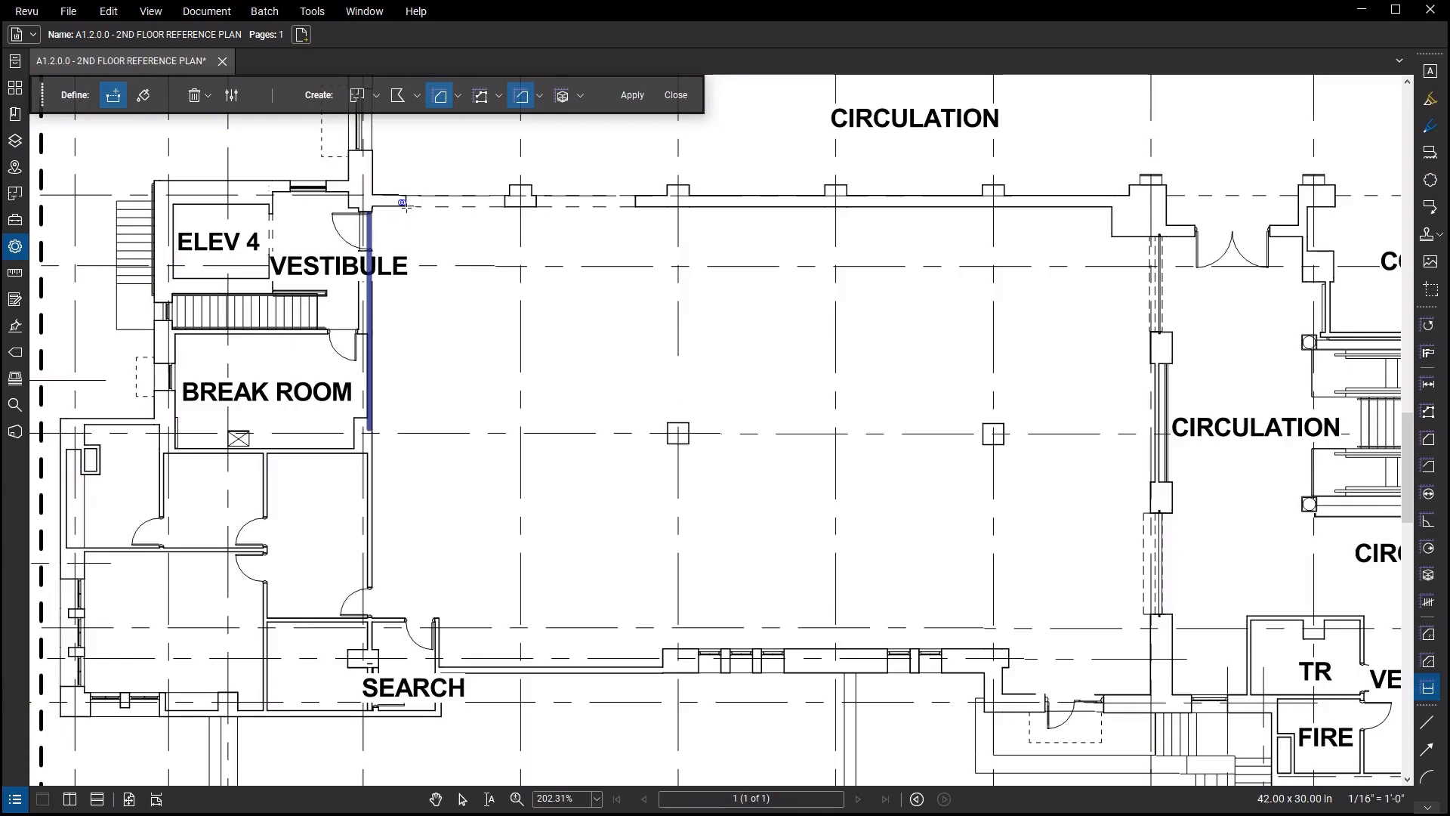
left_click(402, 203)
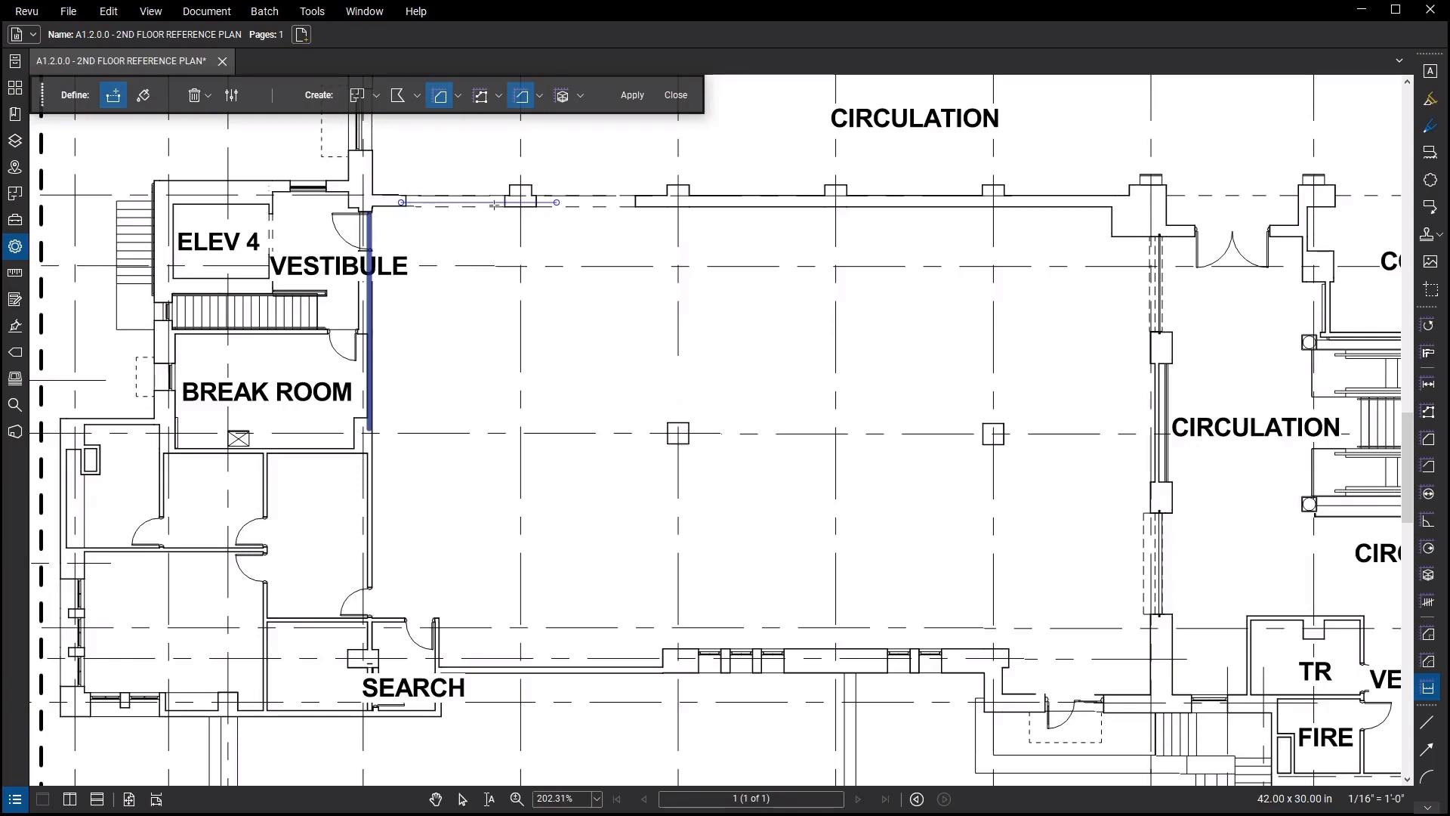
left_click(636, 202)
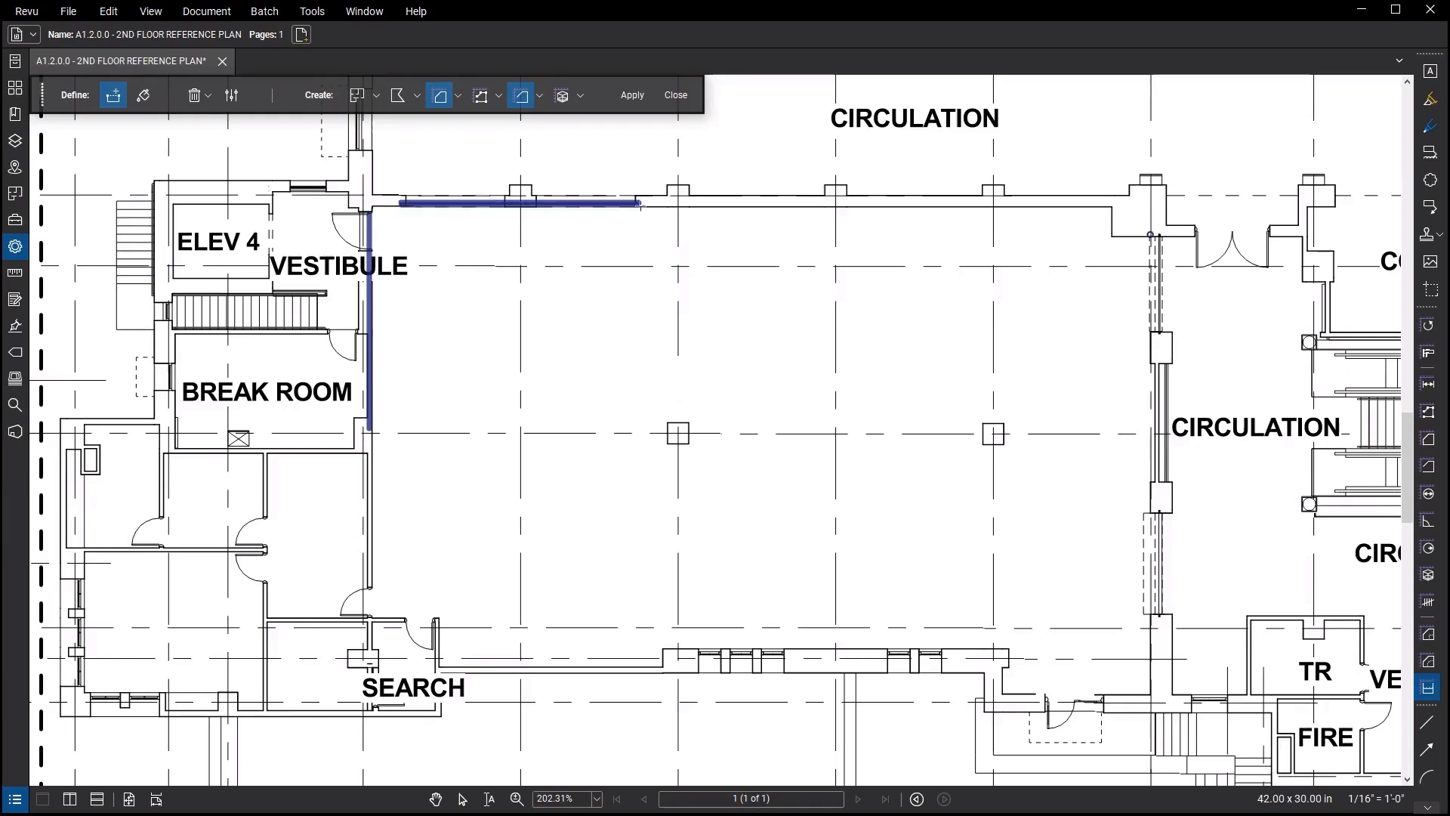
Step: Add boundaries along the large room's right side and bottom edge, across the Search room door, and up the lower left wall
left_click(1150, 235)
left_click(1150, 692)
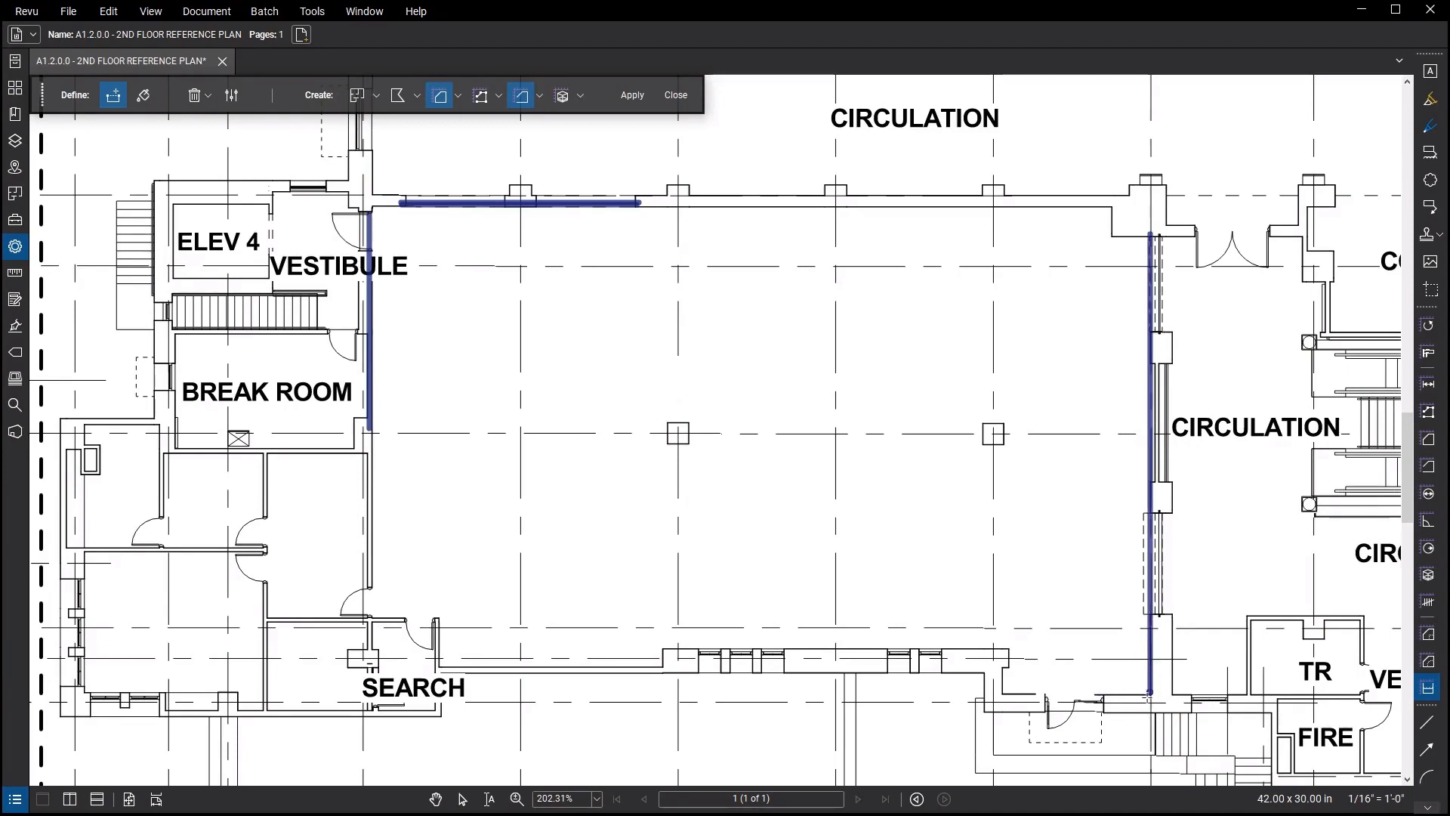
left_click(1011, 695)
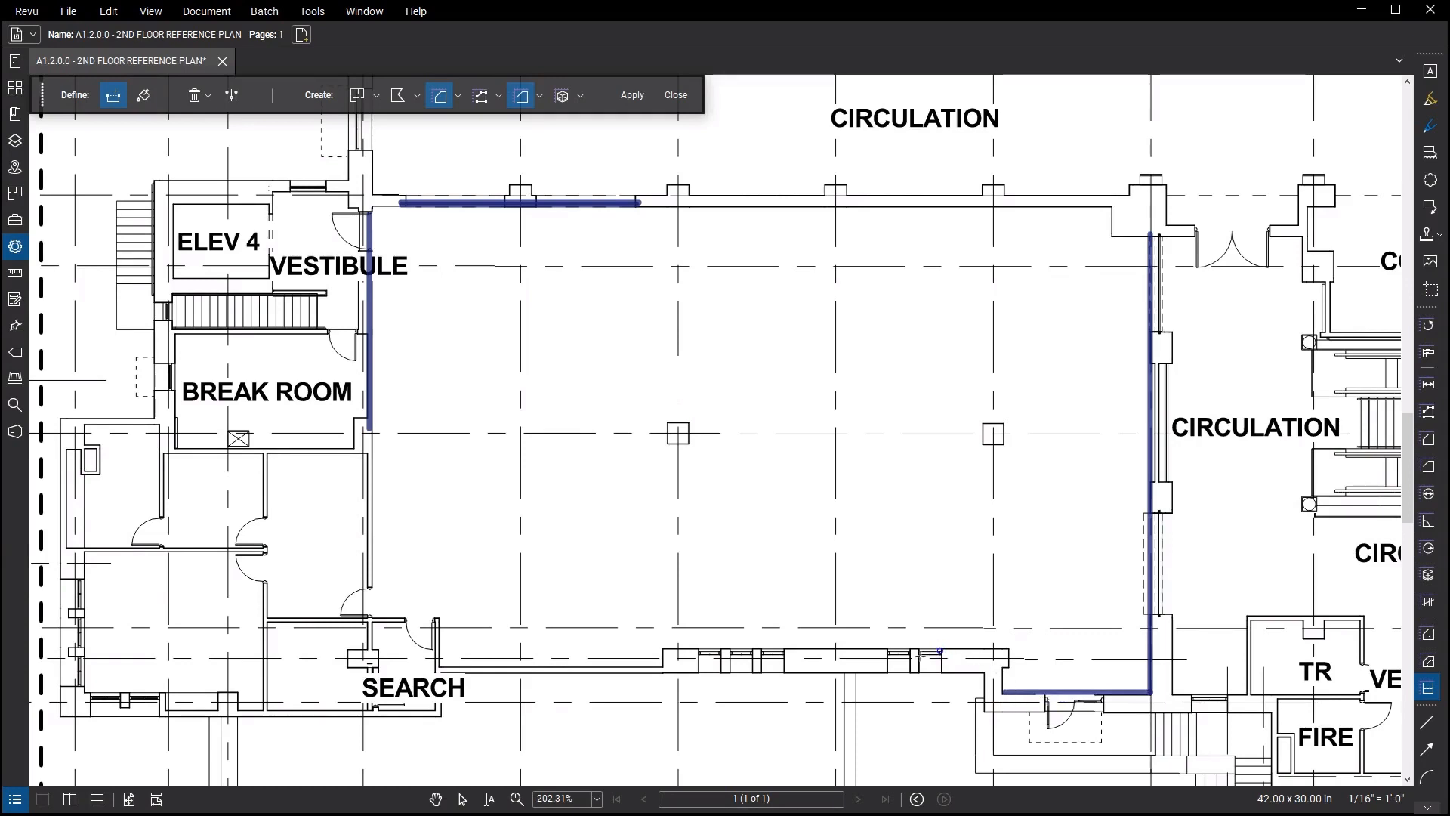
left_click(438, 650)
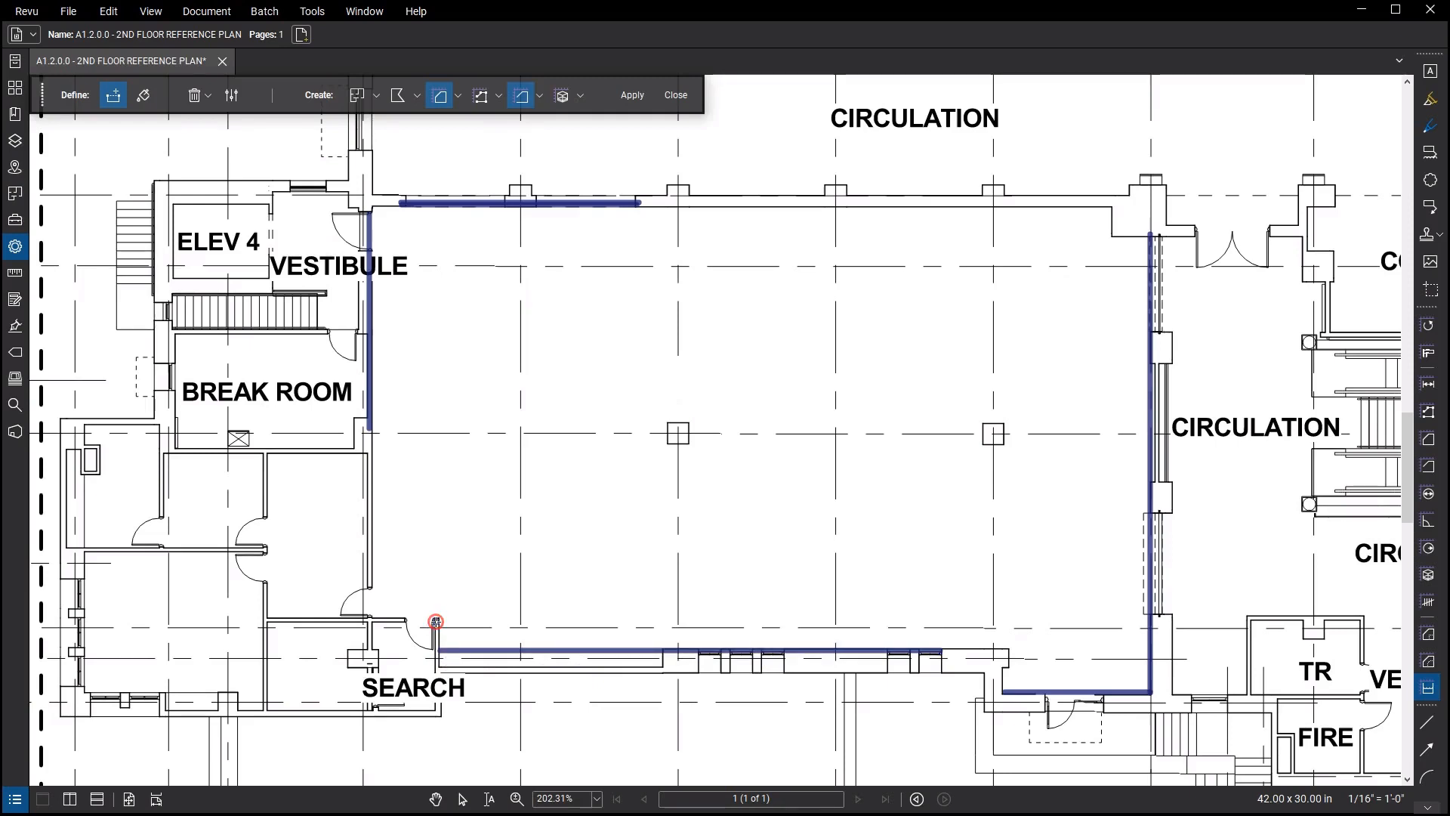
left_click(435, 622)
left_click(370, 620)
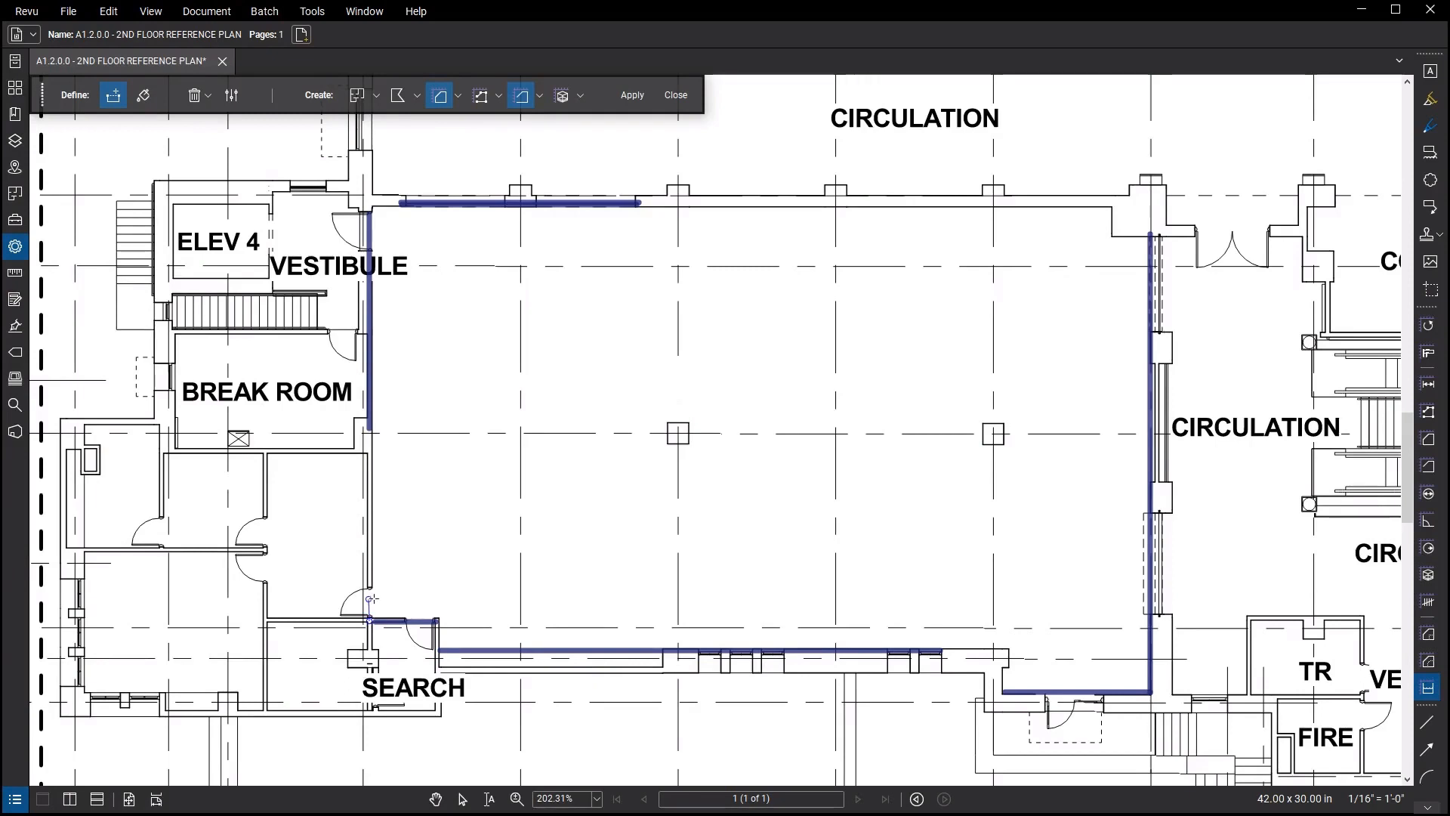
left_click(370, 429)
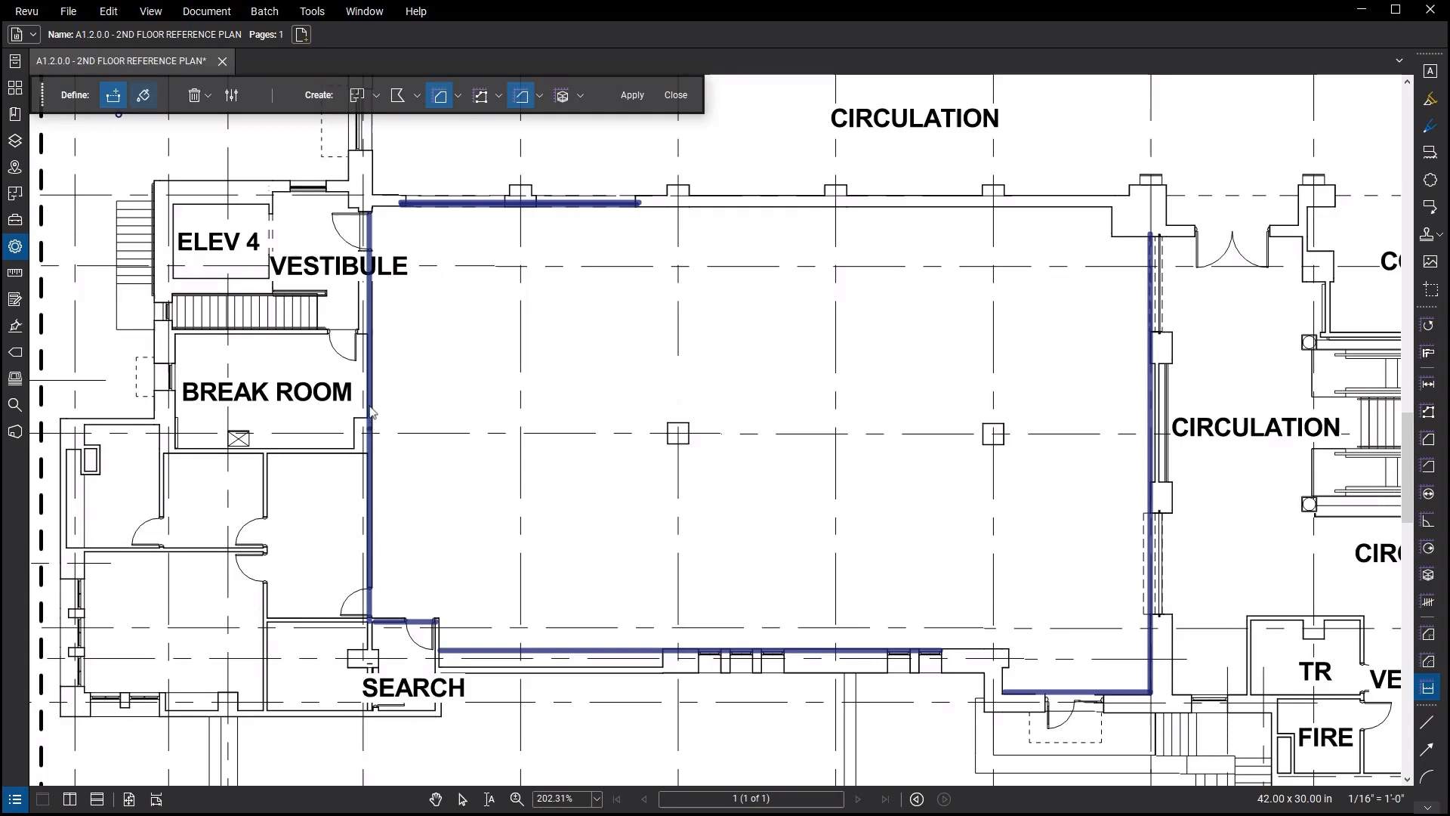
Step: Fill the bounded large room, create only an area measurement from it, and check the measurements in the Markups List
left_click(140, 94)
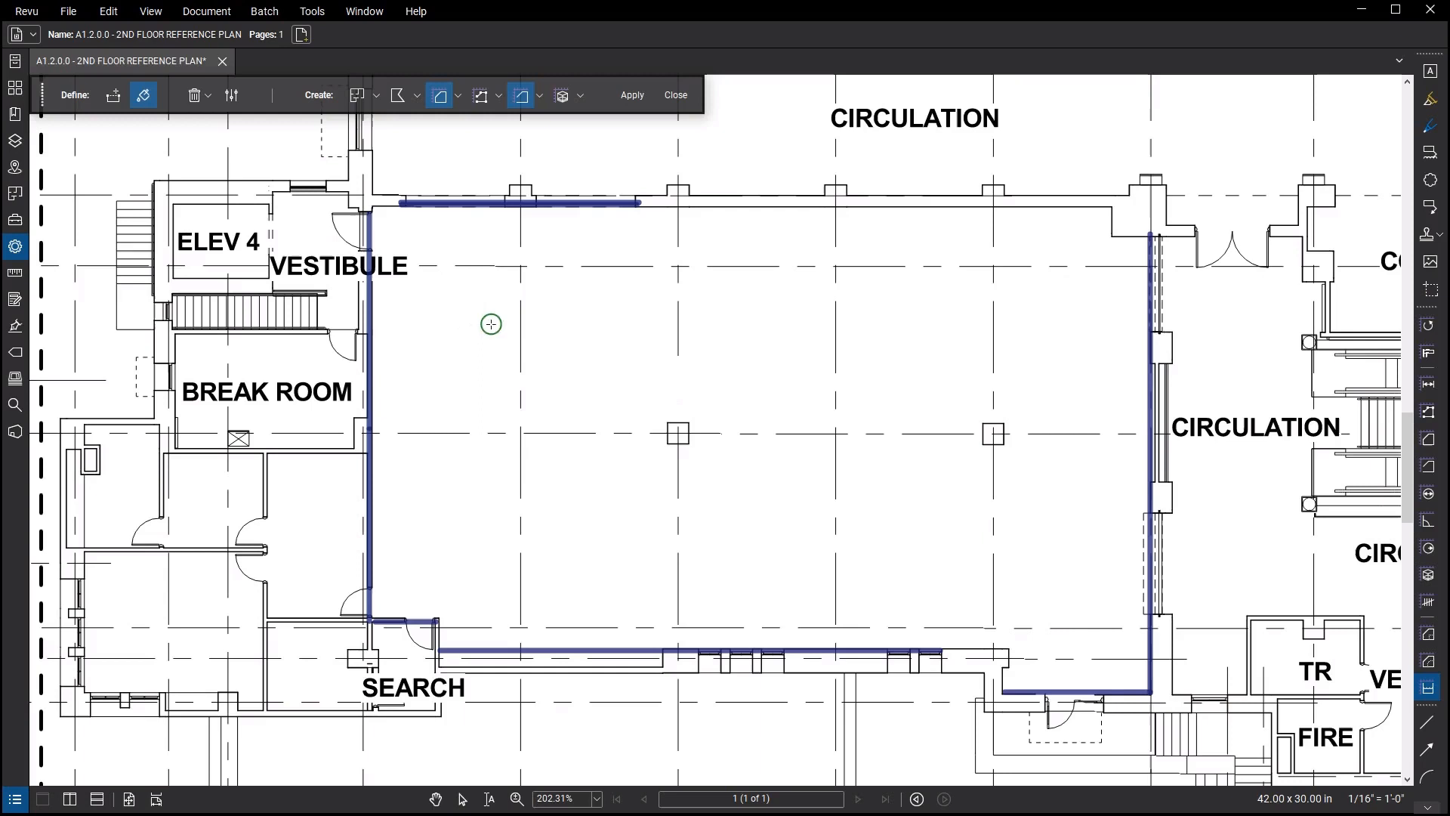
mouse_move(491, 324)
left_mouse_down()
mouse_move(571, 383)
mouse_move(768, 426)
left_mouse_up()
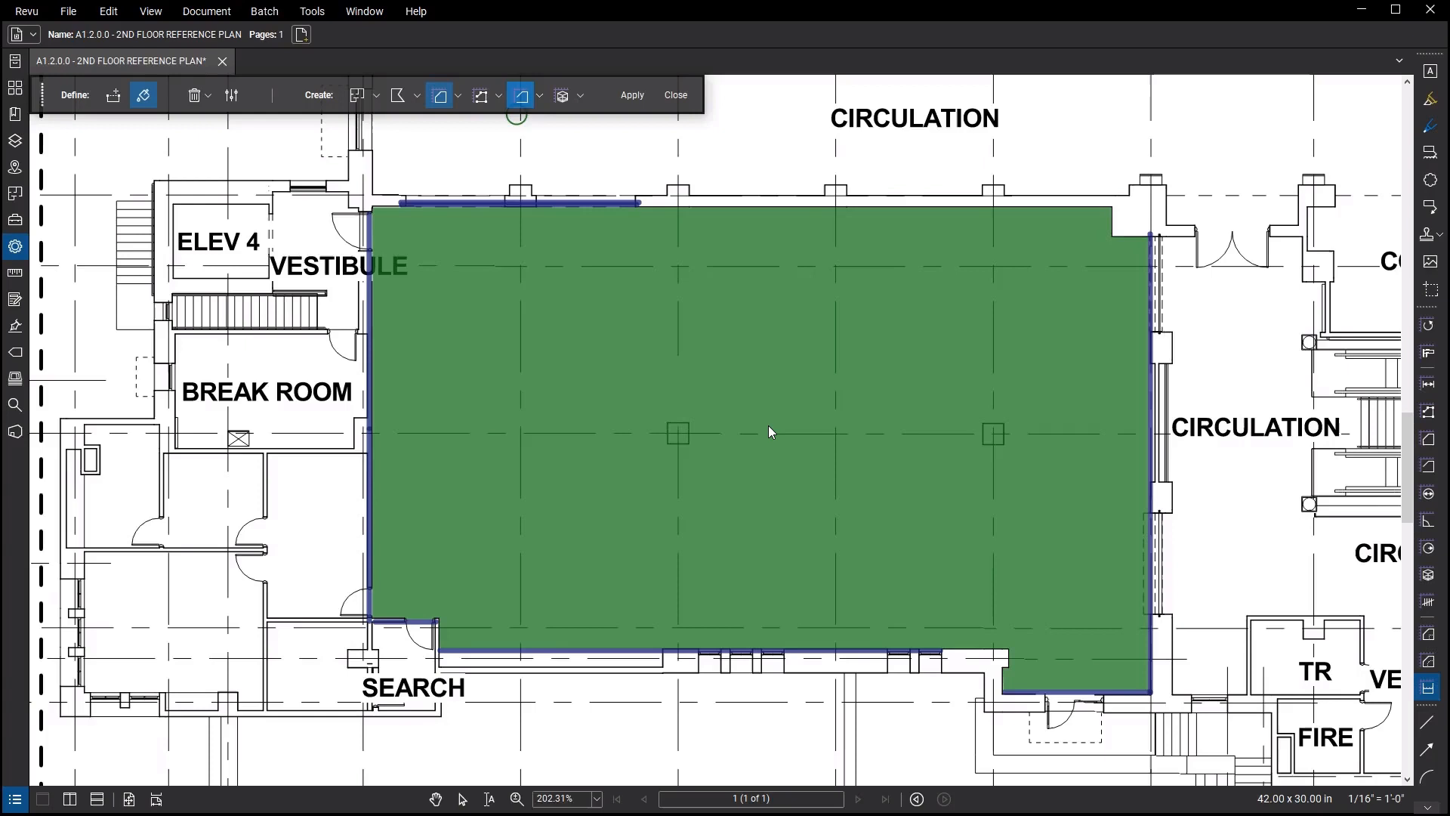
left_click(521, 97)
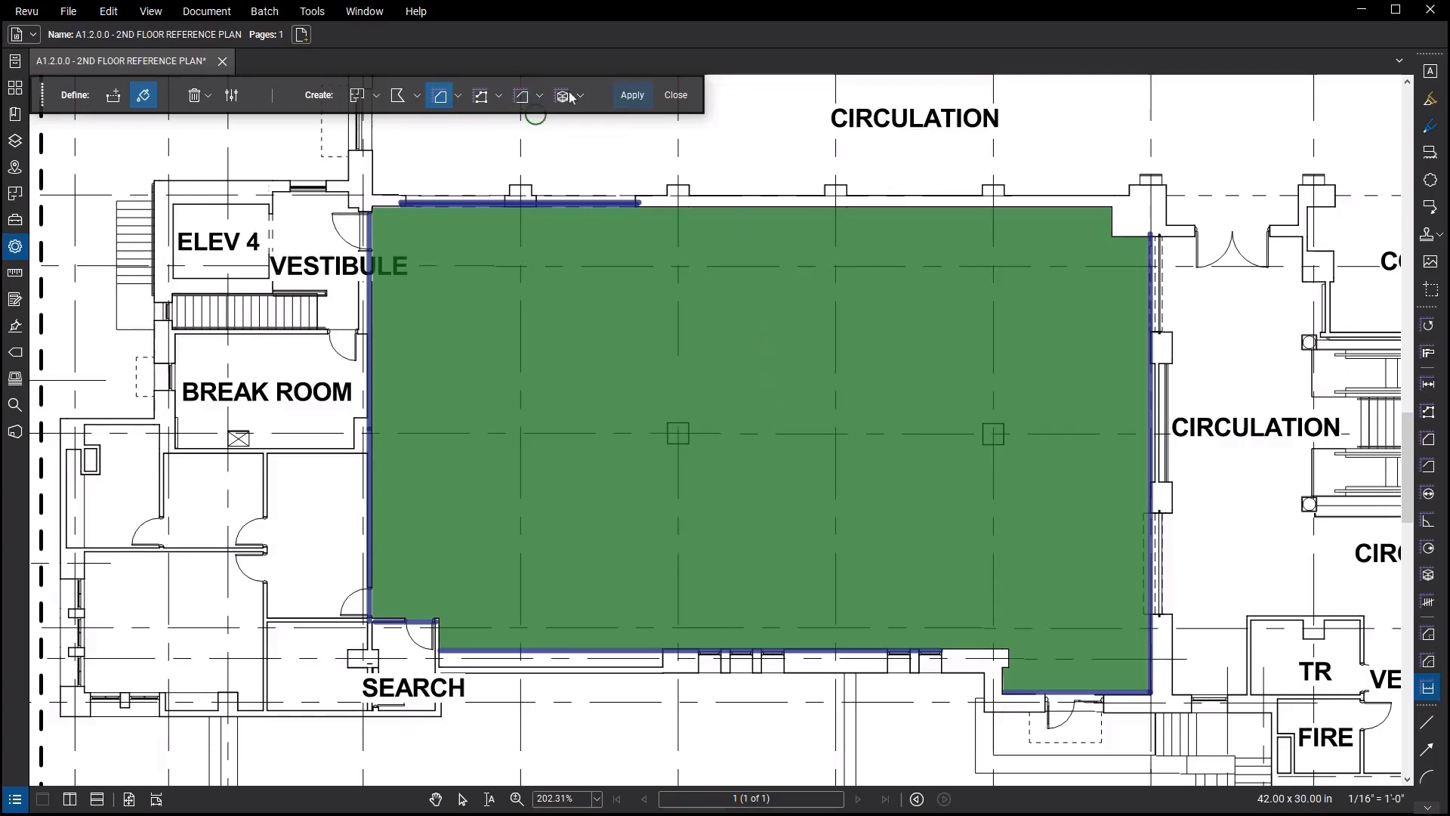
left_click(637, 95)
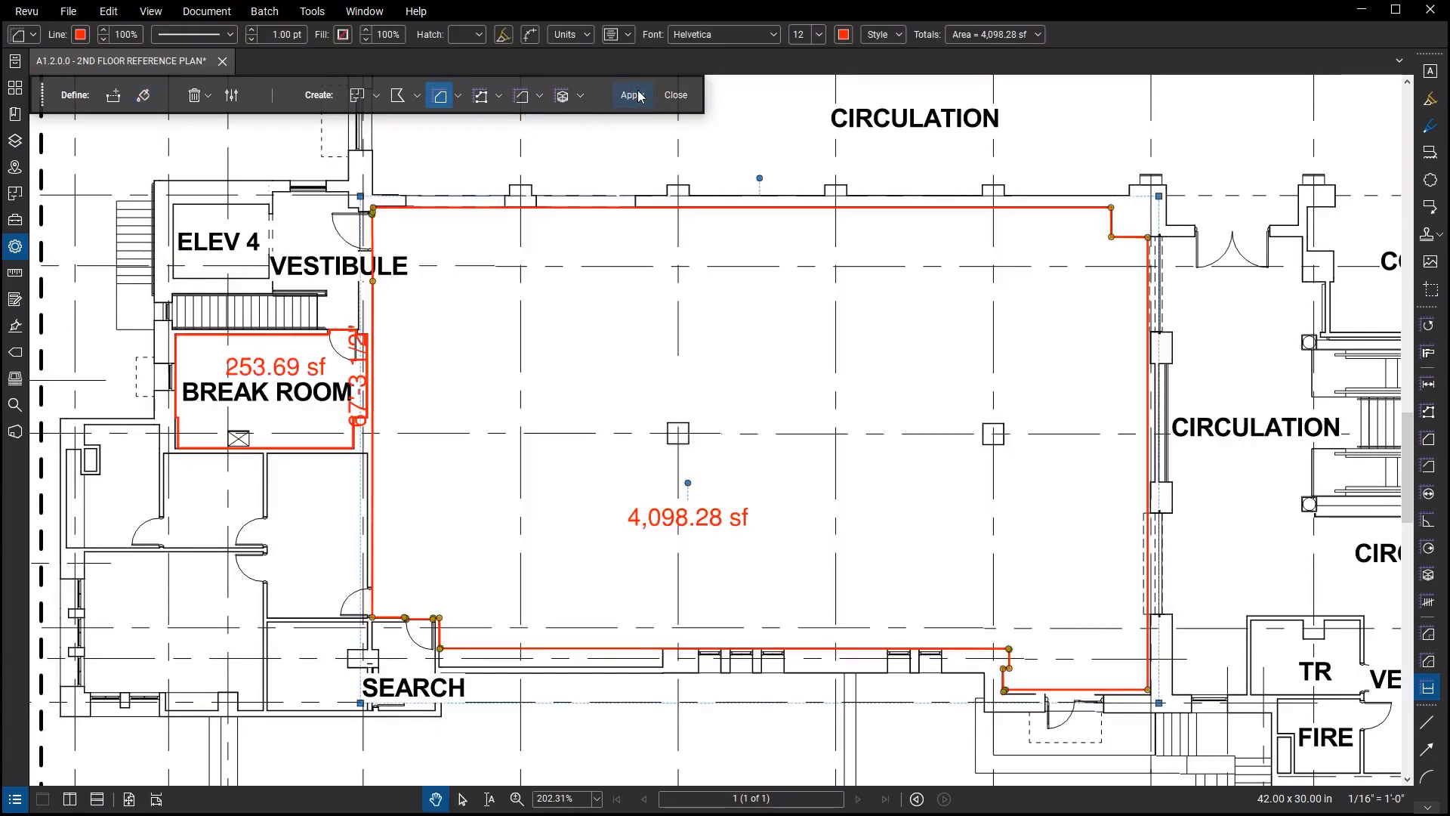
left_click(21, 802)
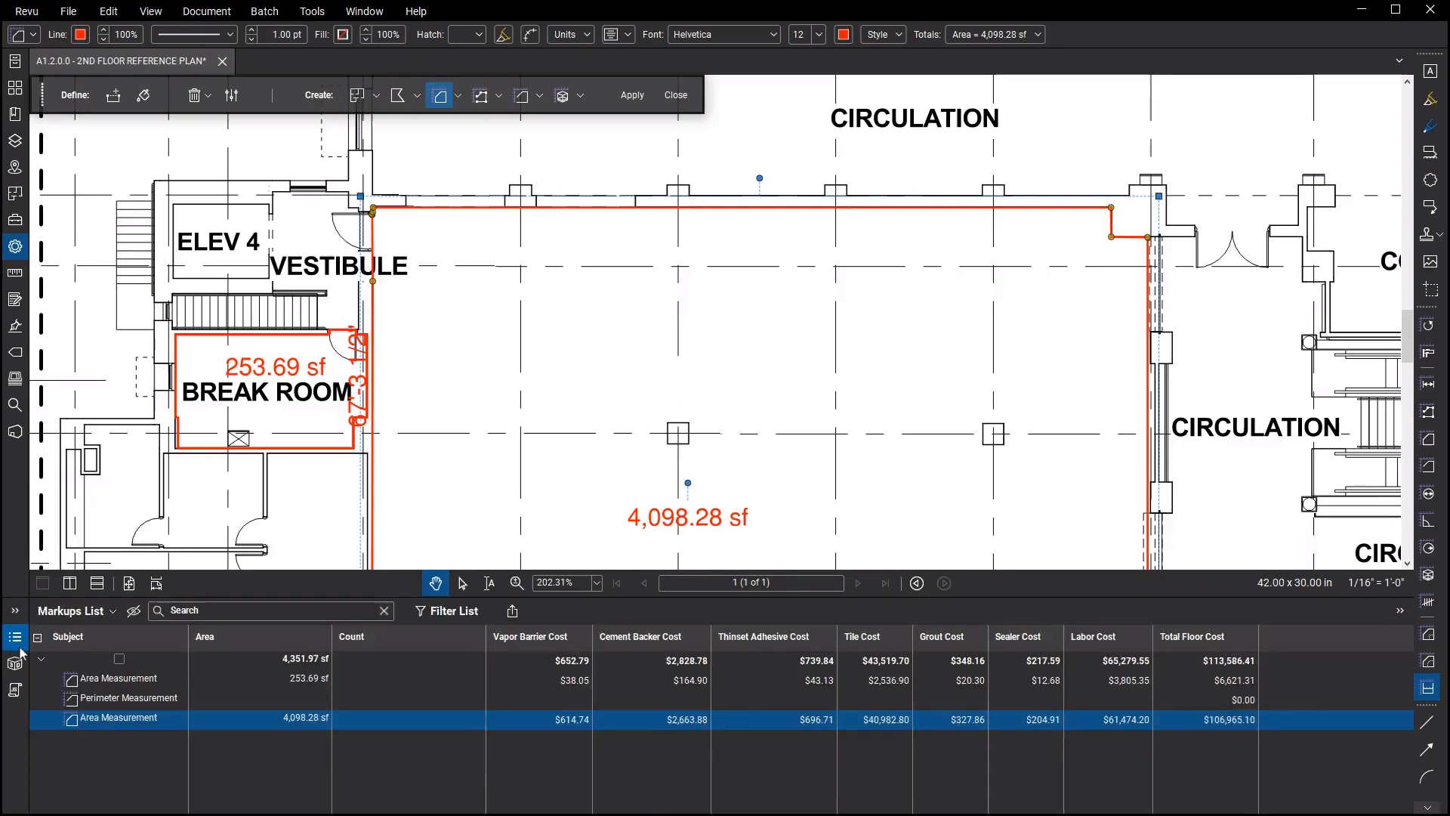
left_click(18, 642)
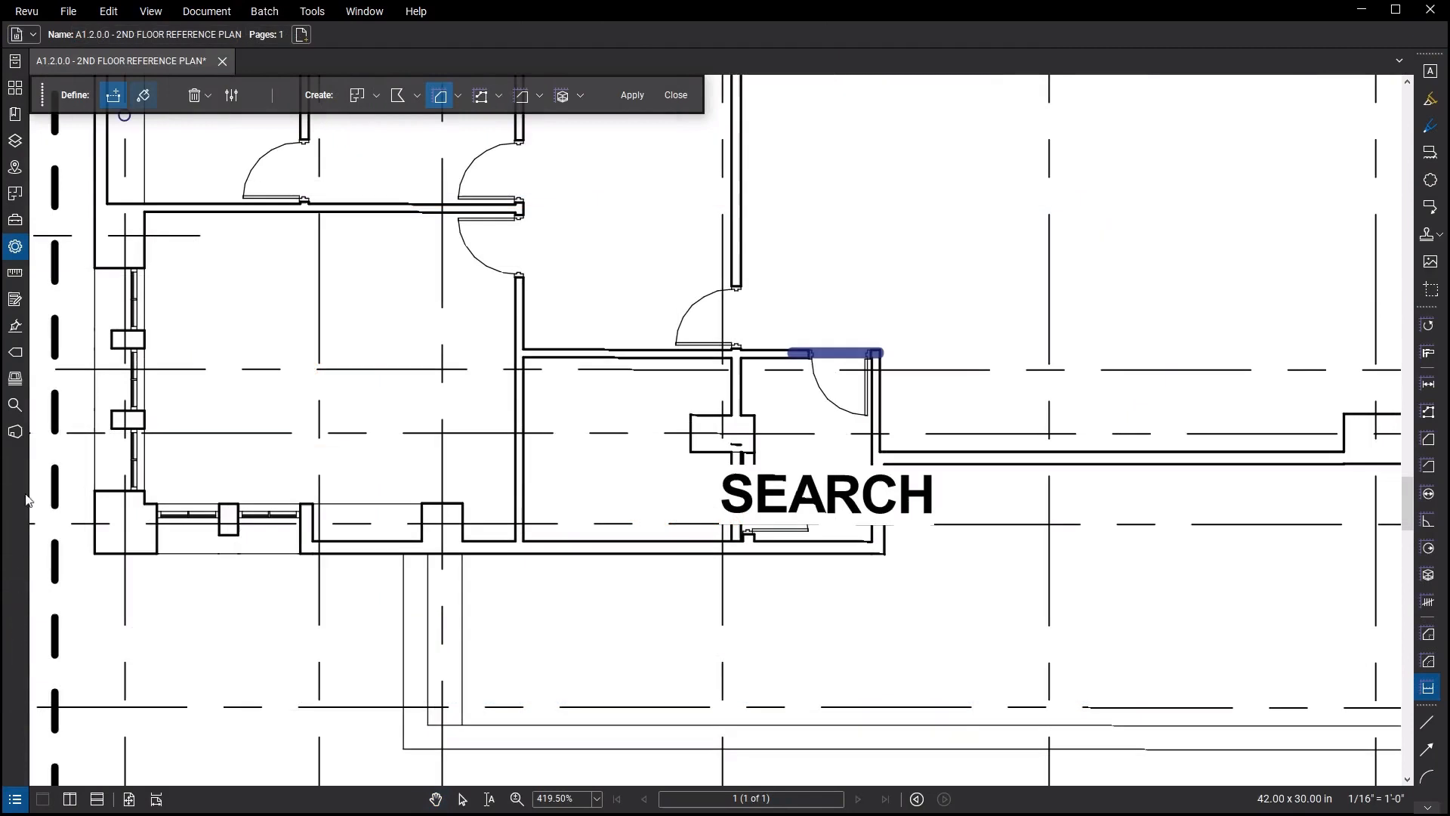
Step: Try filling the Search room and clear all fills and boundaries
left_click(145, 100)
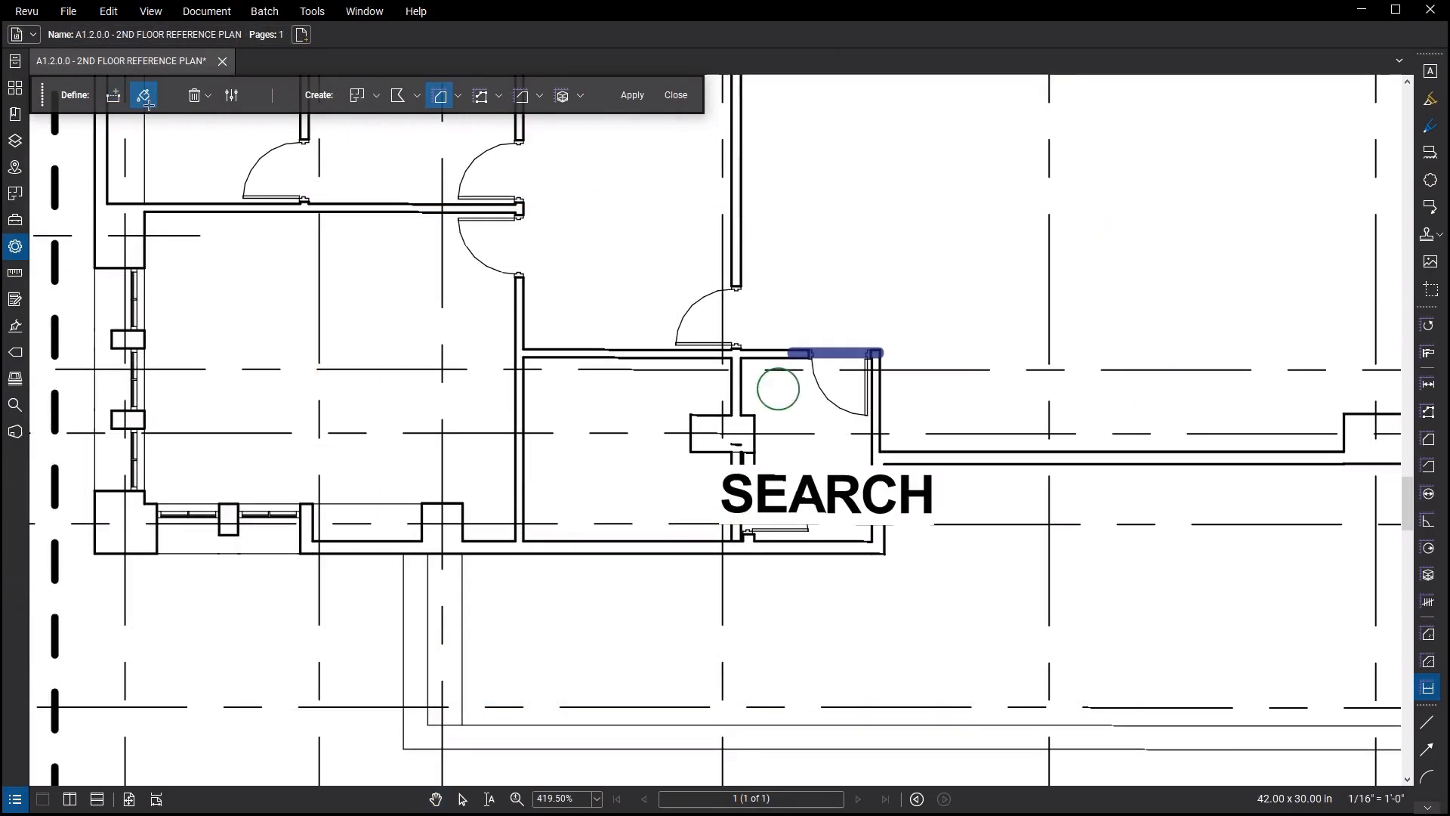
left_click(782, 394)
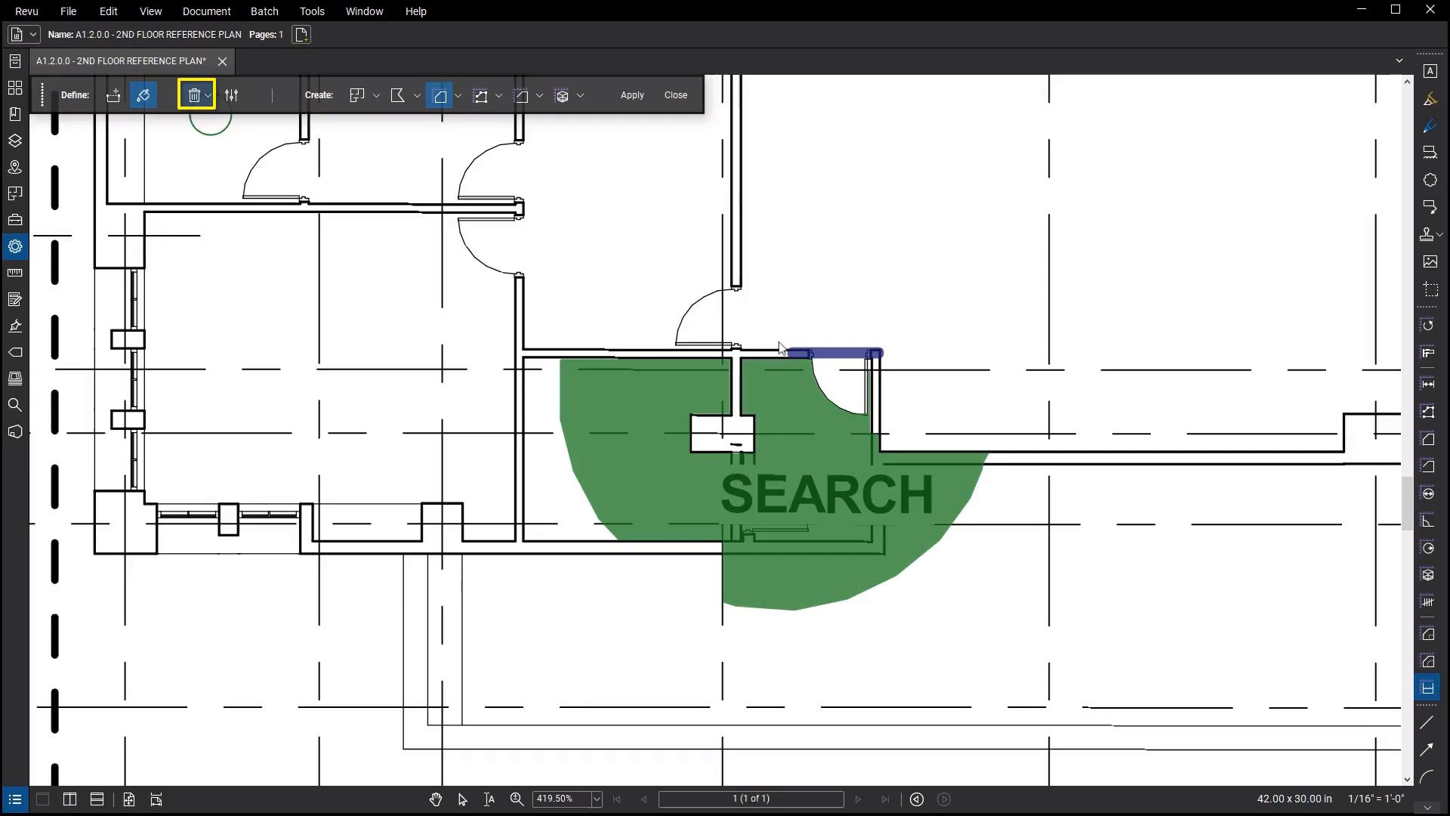
left_click(209, 96)
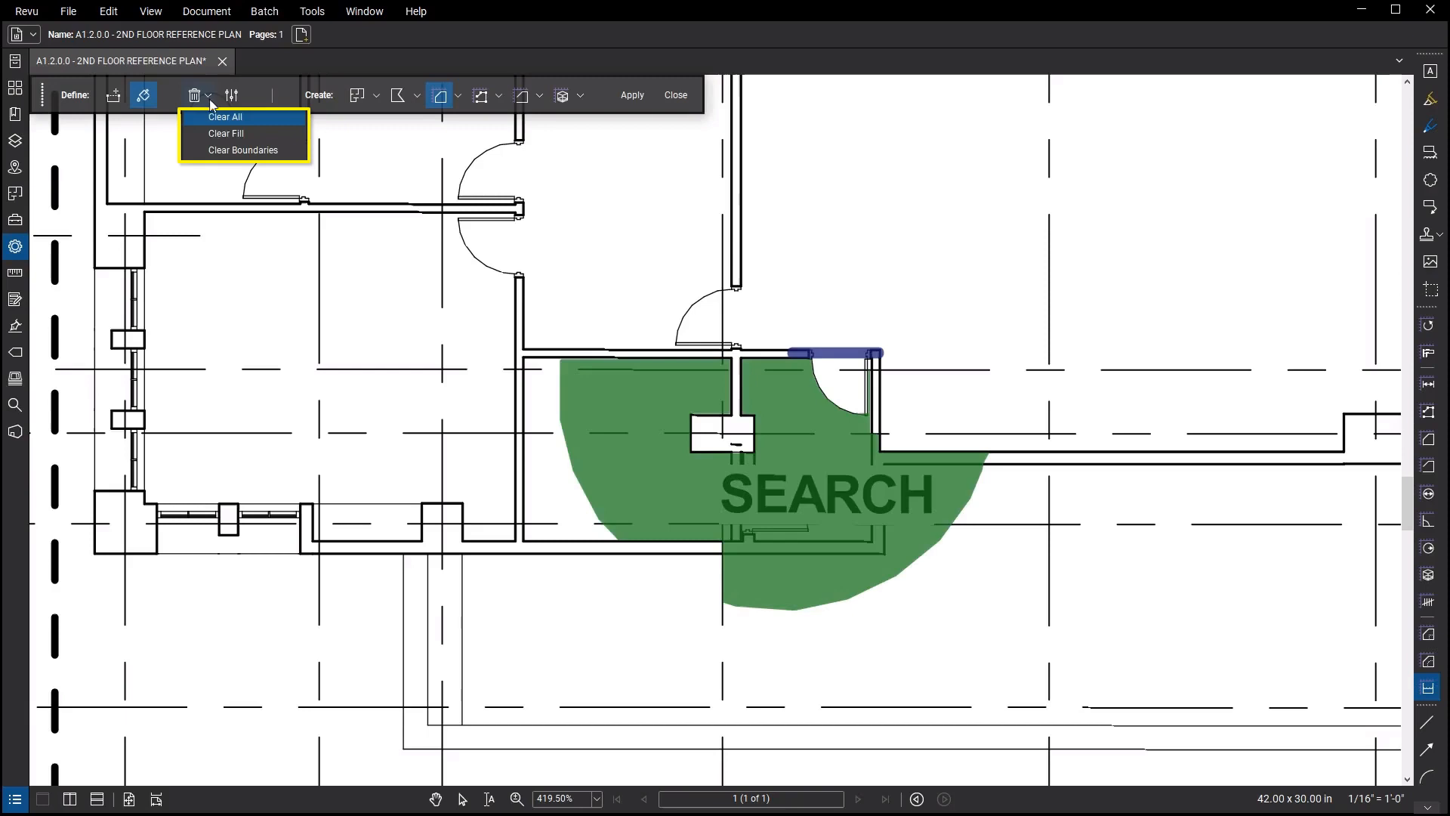
left_click(220, 123)
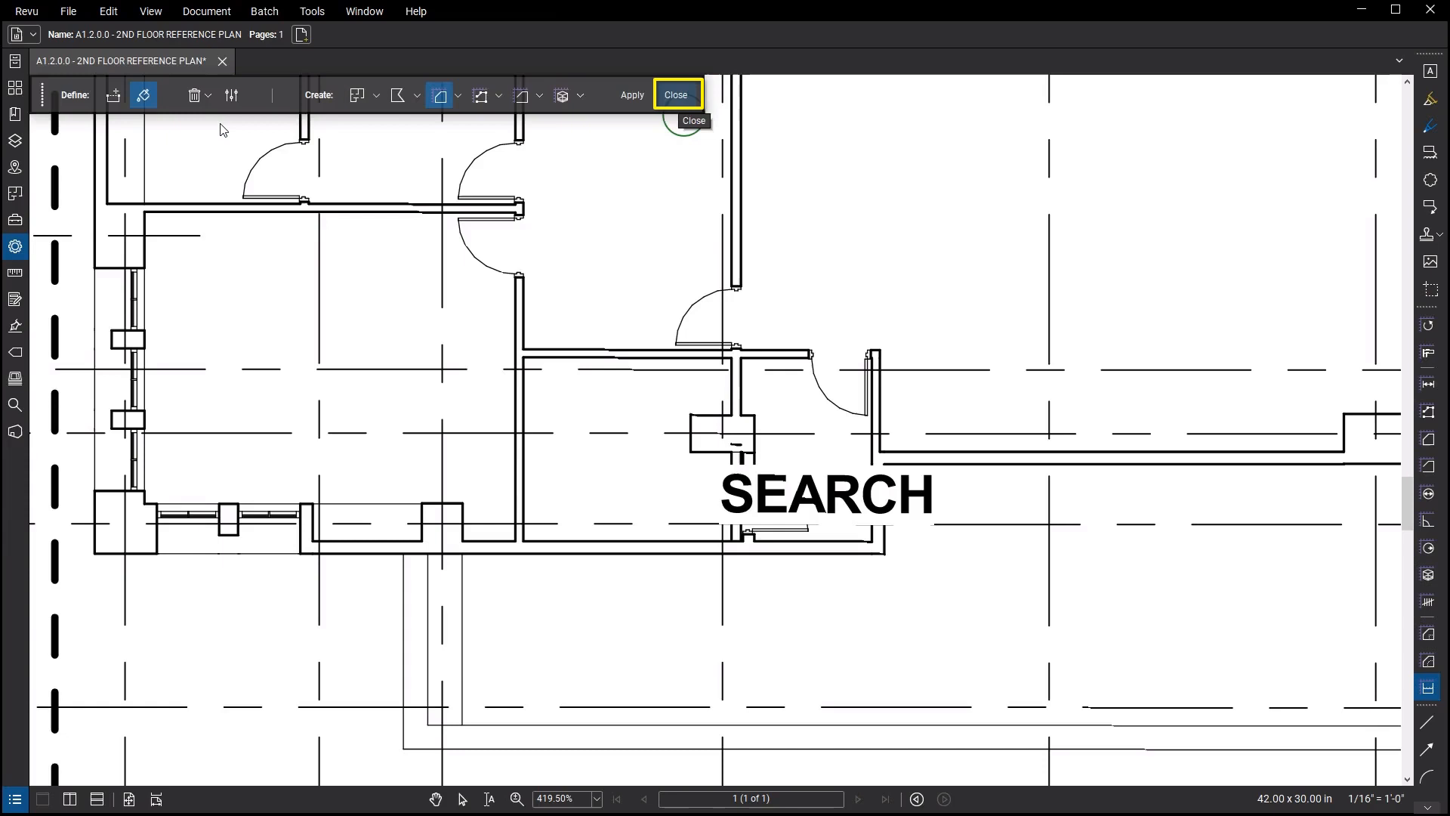
Step: Set the subject of all the area and perimeter measurement markups to Flooring and save the plan
left_click(678, 94)
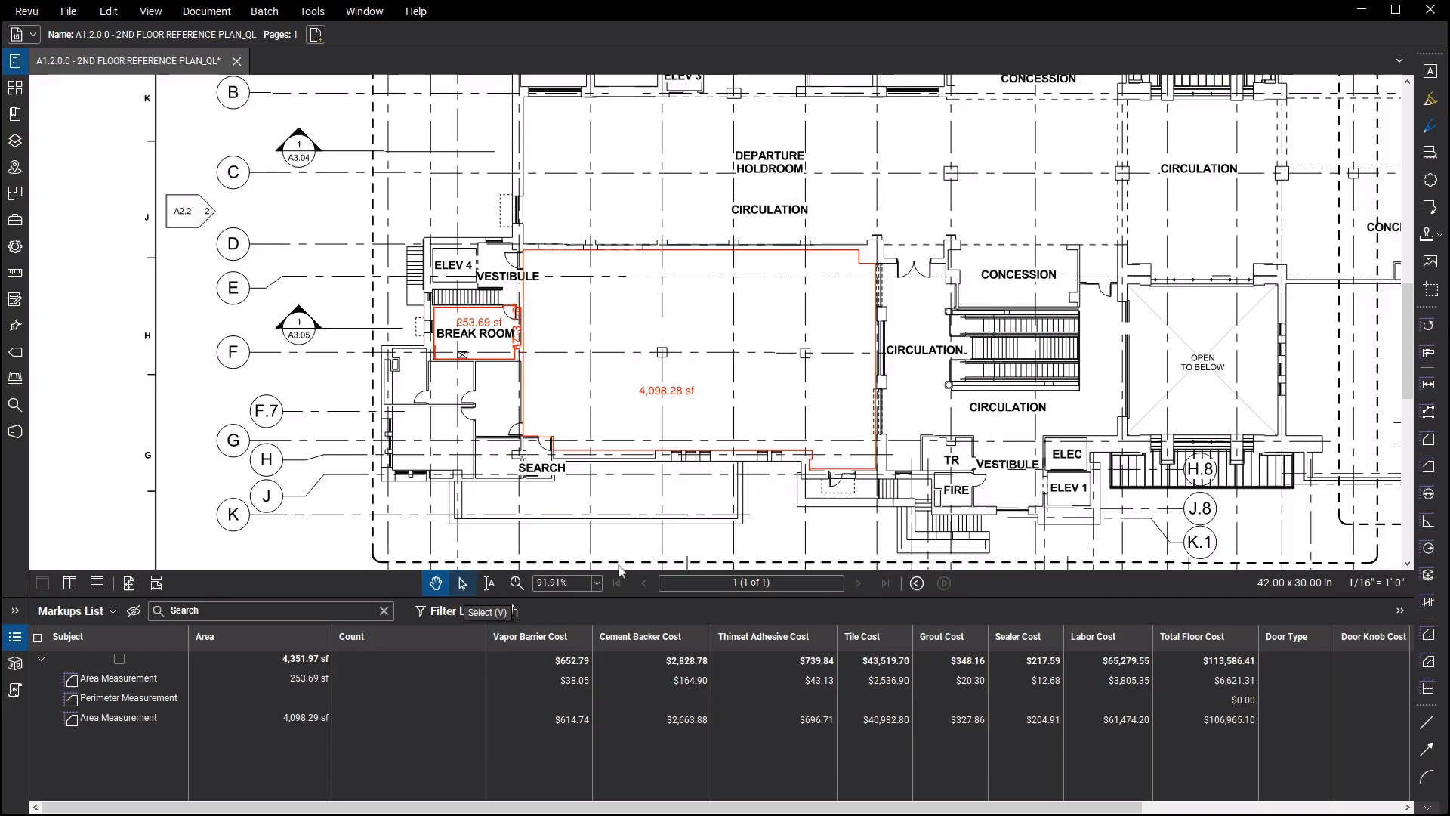
left_click(463, 583)
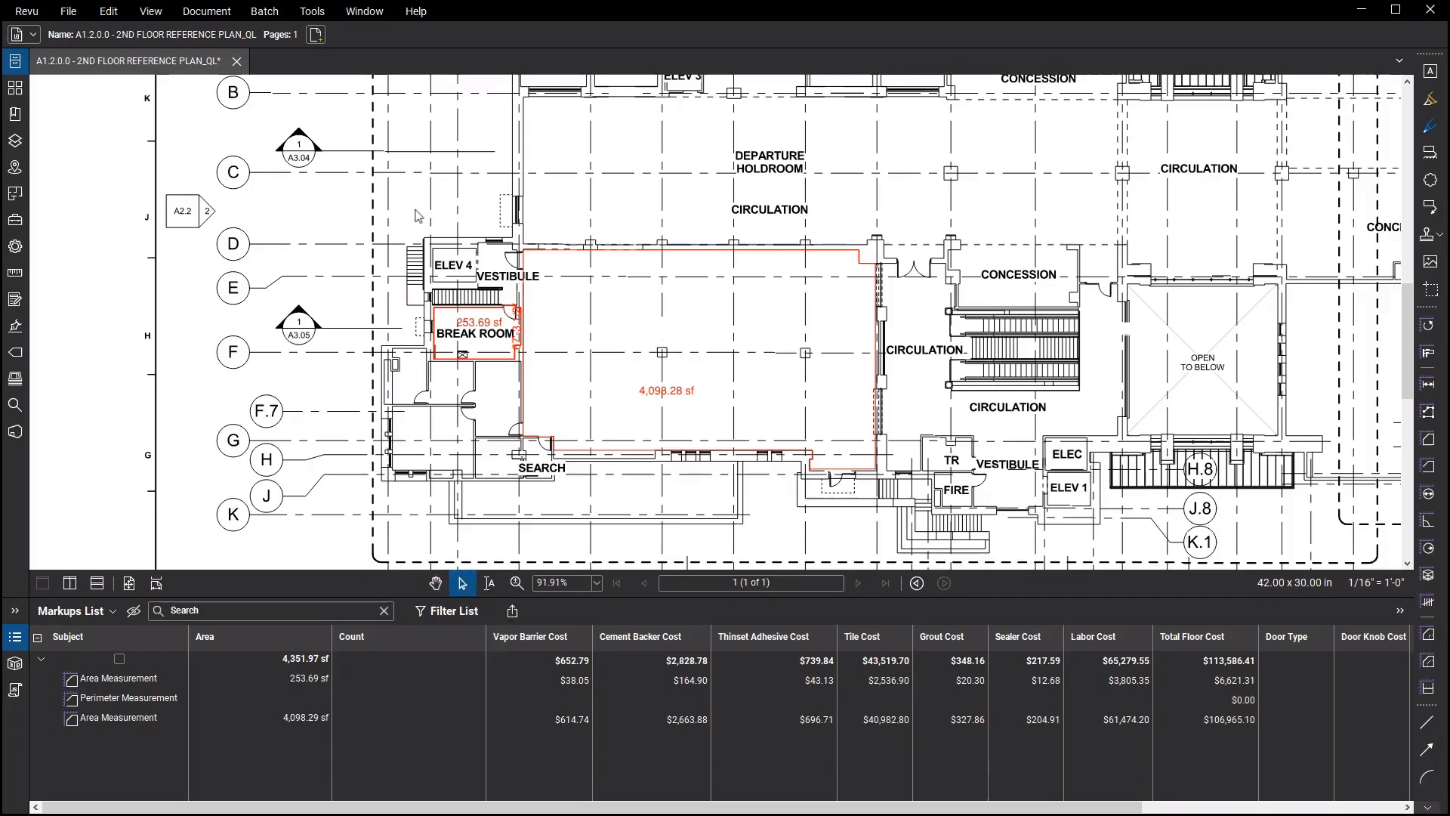
mouse_move(384, 176)
left_mouse_down()
mouse_move(975, 475)
mouse_move(1000, 518)
left_mouse_up()
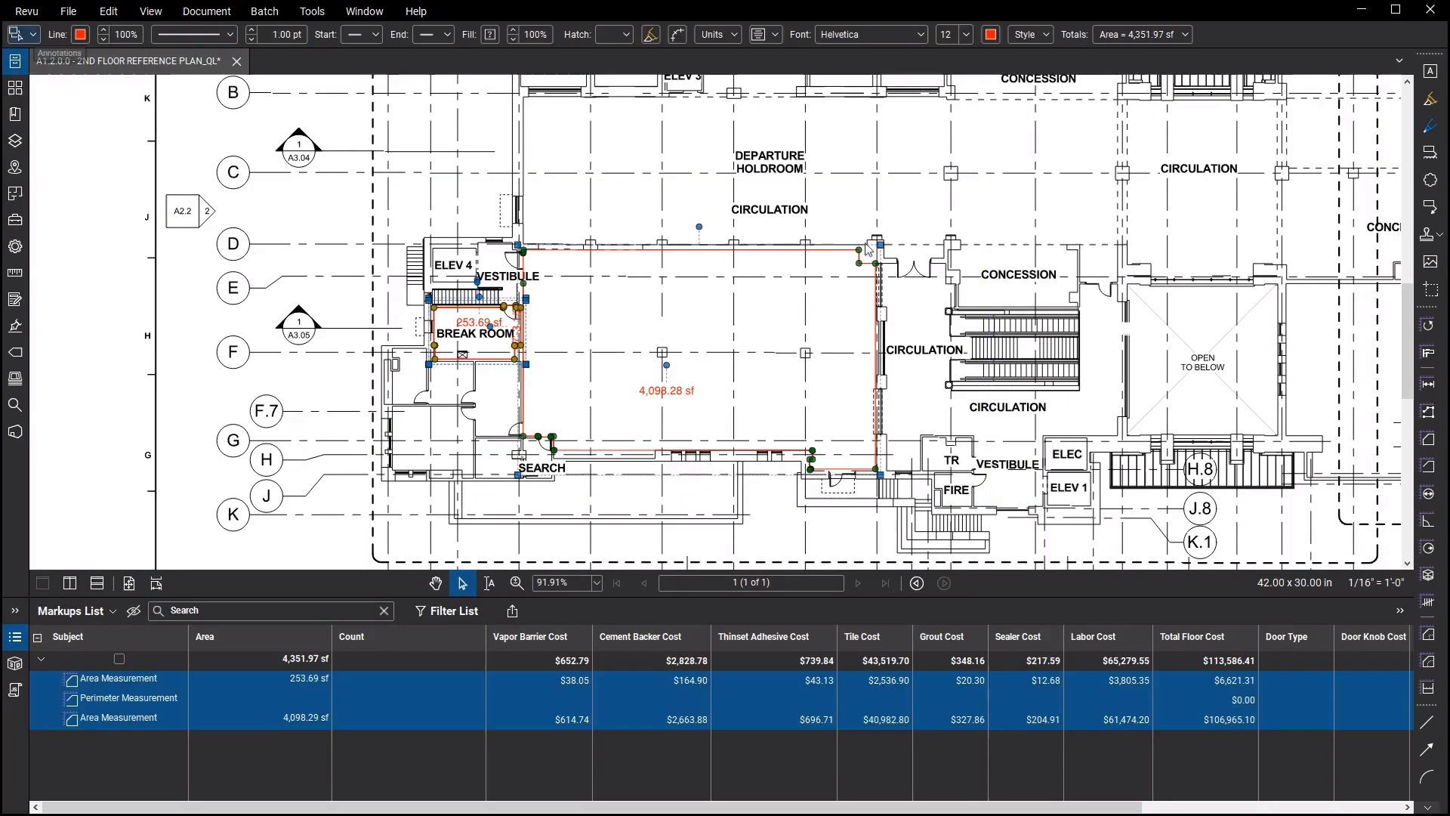
left_click(35, 35)
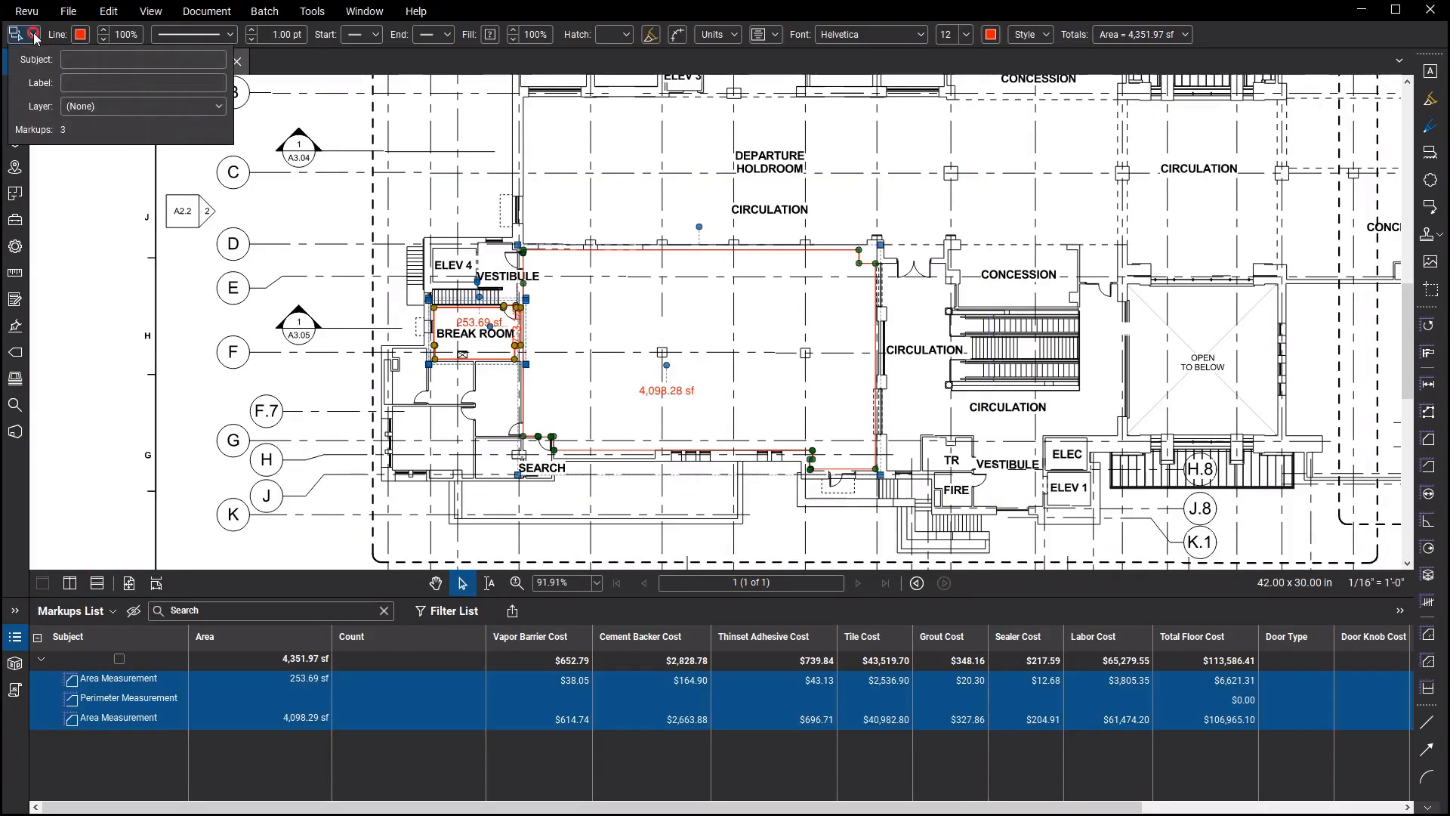
left_click(106, 60)
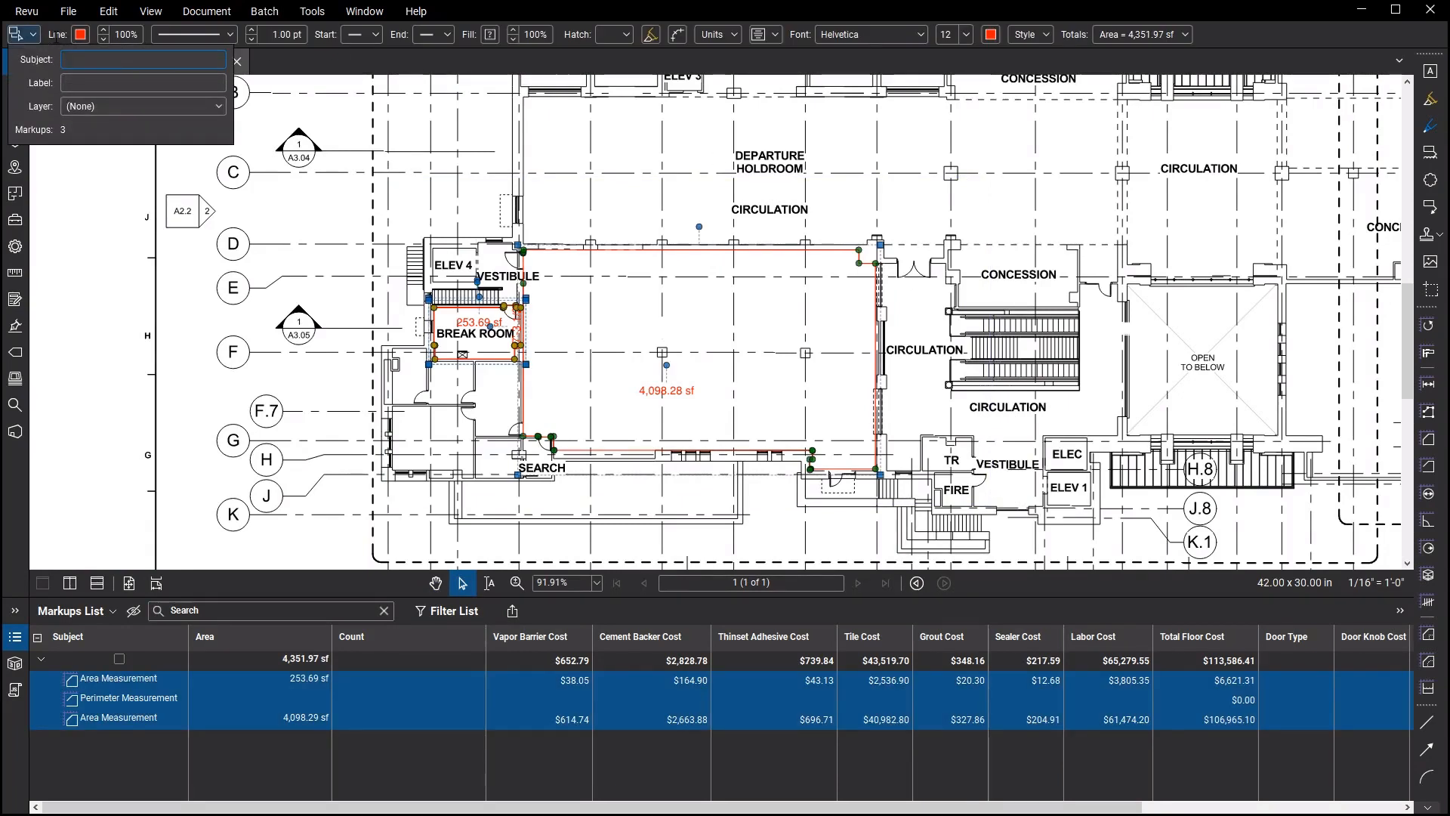
type("Flooring")
key("Return")
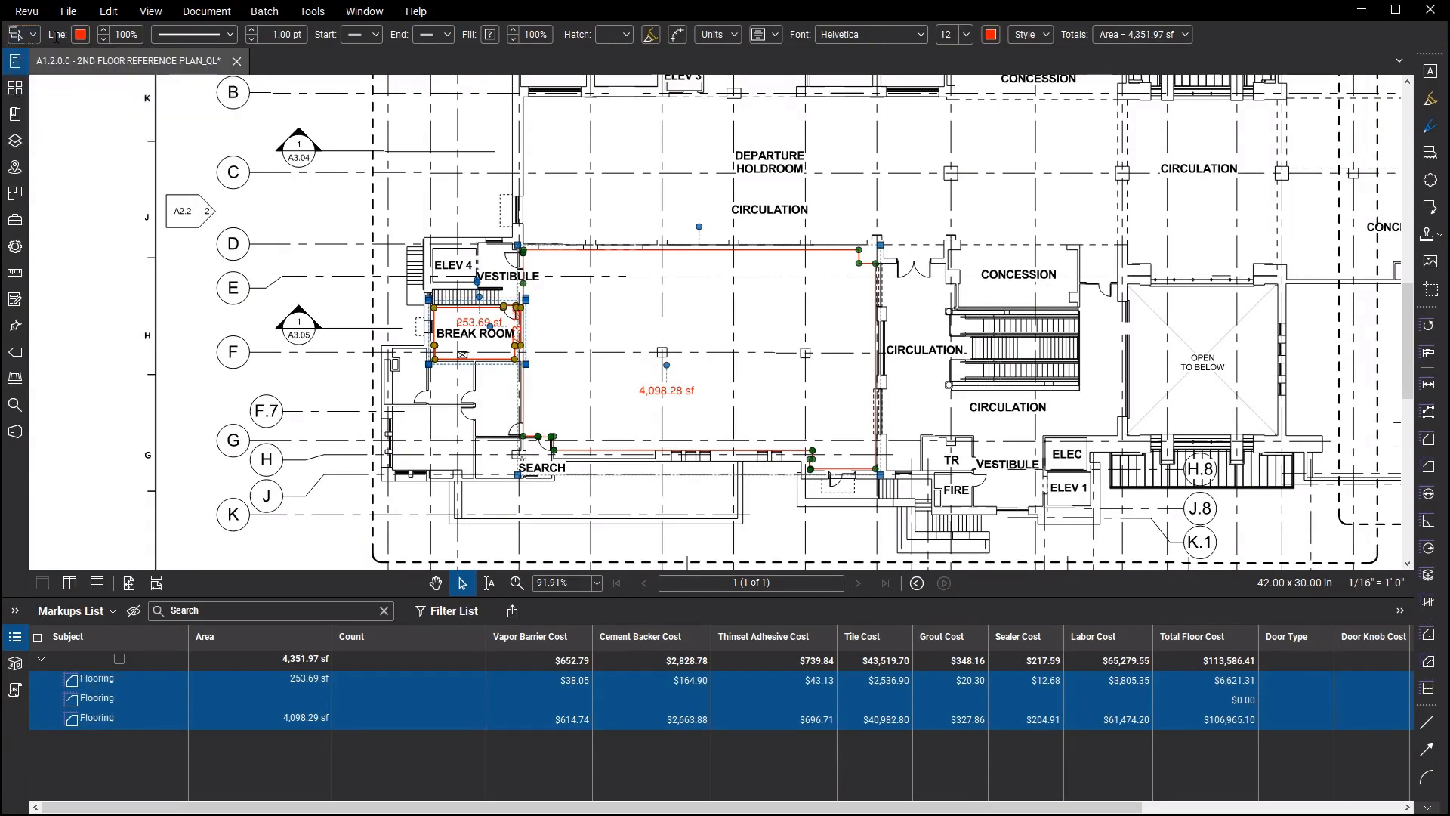
left_click(68, 11)
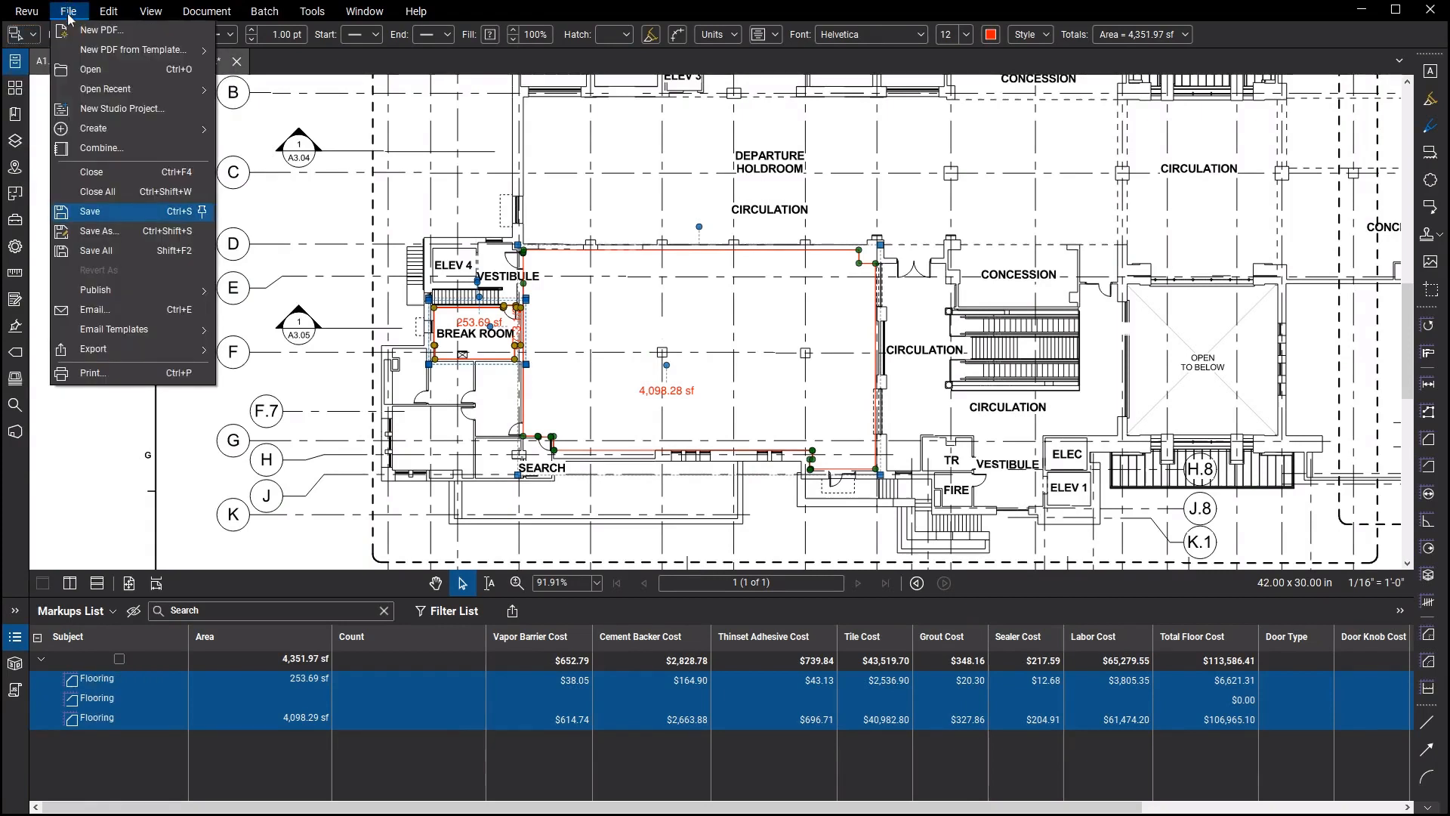
left_click(93, 211)
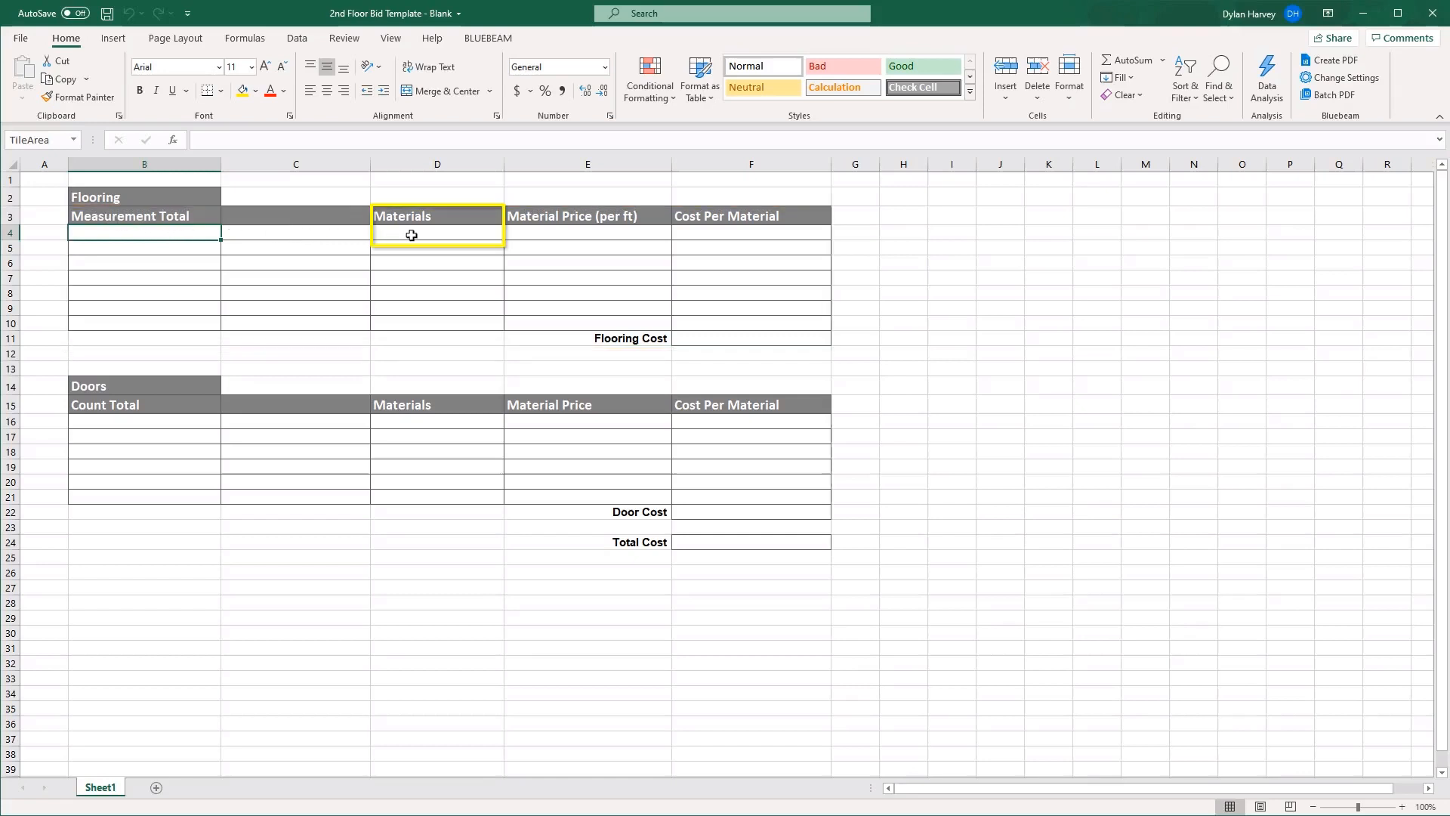
Step: In the Excel bid template, enter Vapor Barrier as the first flooring material in D4 with a price of .15 in E4
left_click(435, 234)
type("V")
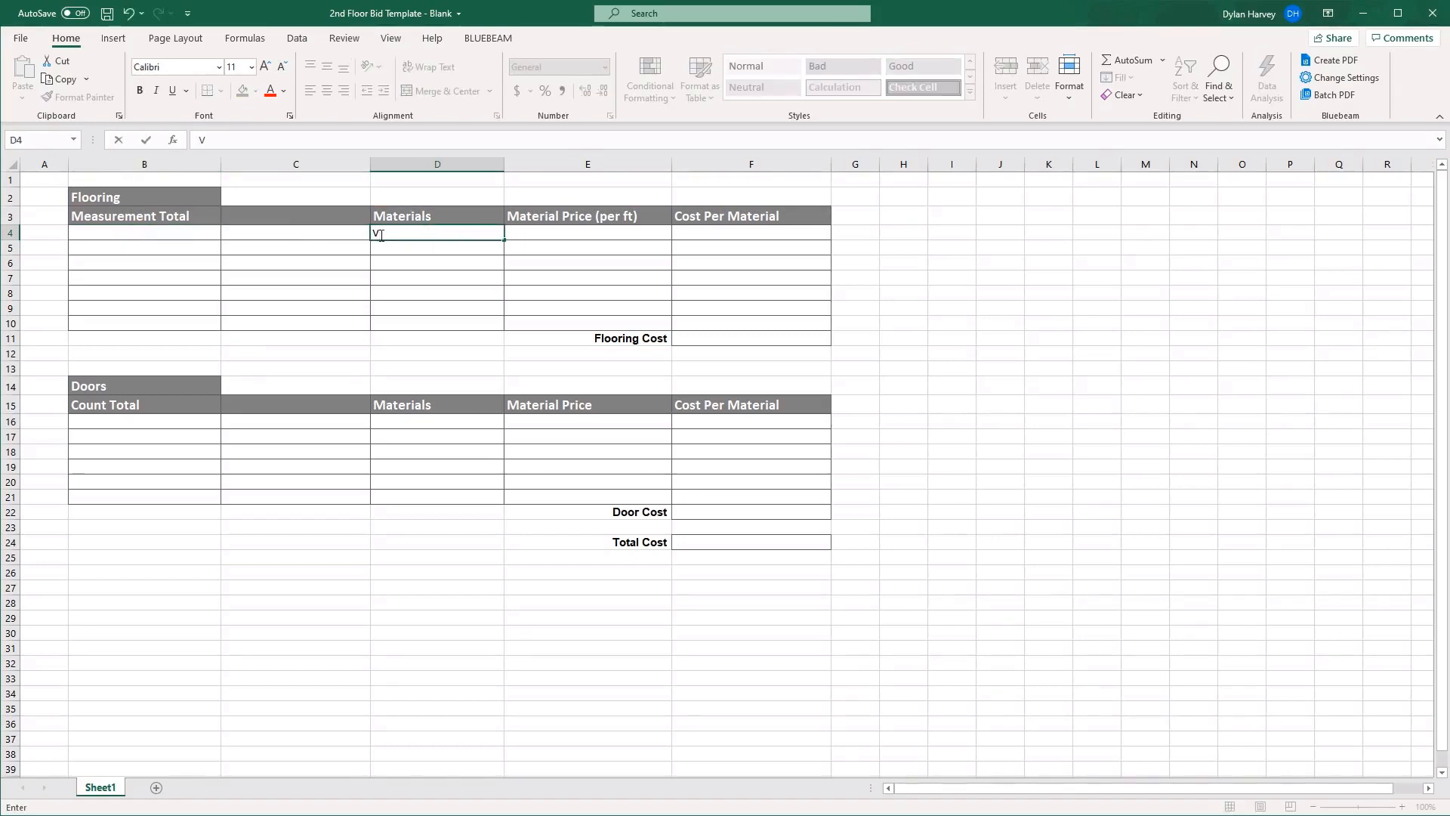
type("apor Barrier")
key("Return")
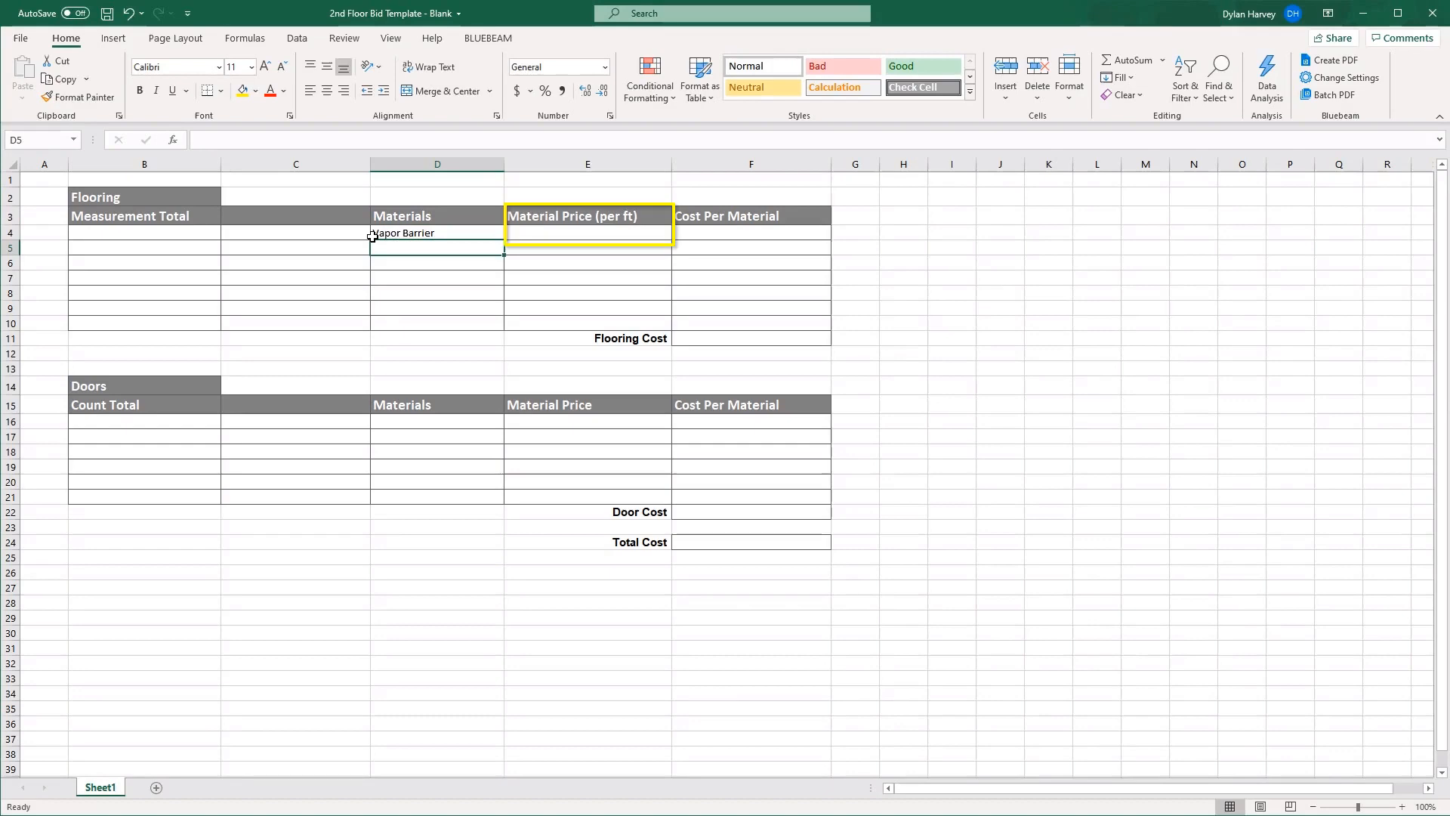
left_click(578, 233)
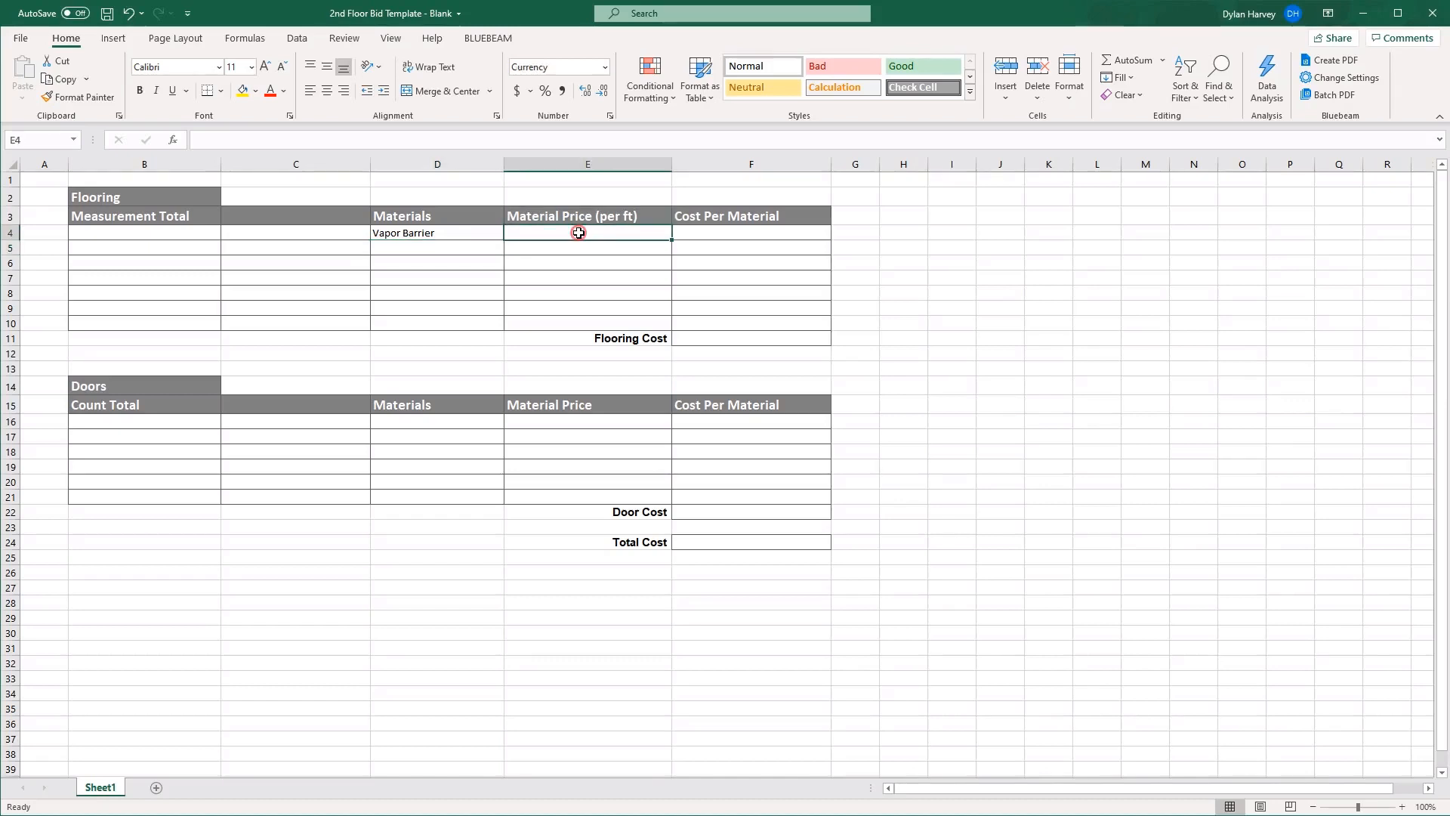
type(".15")
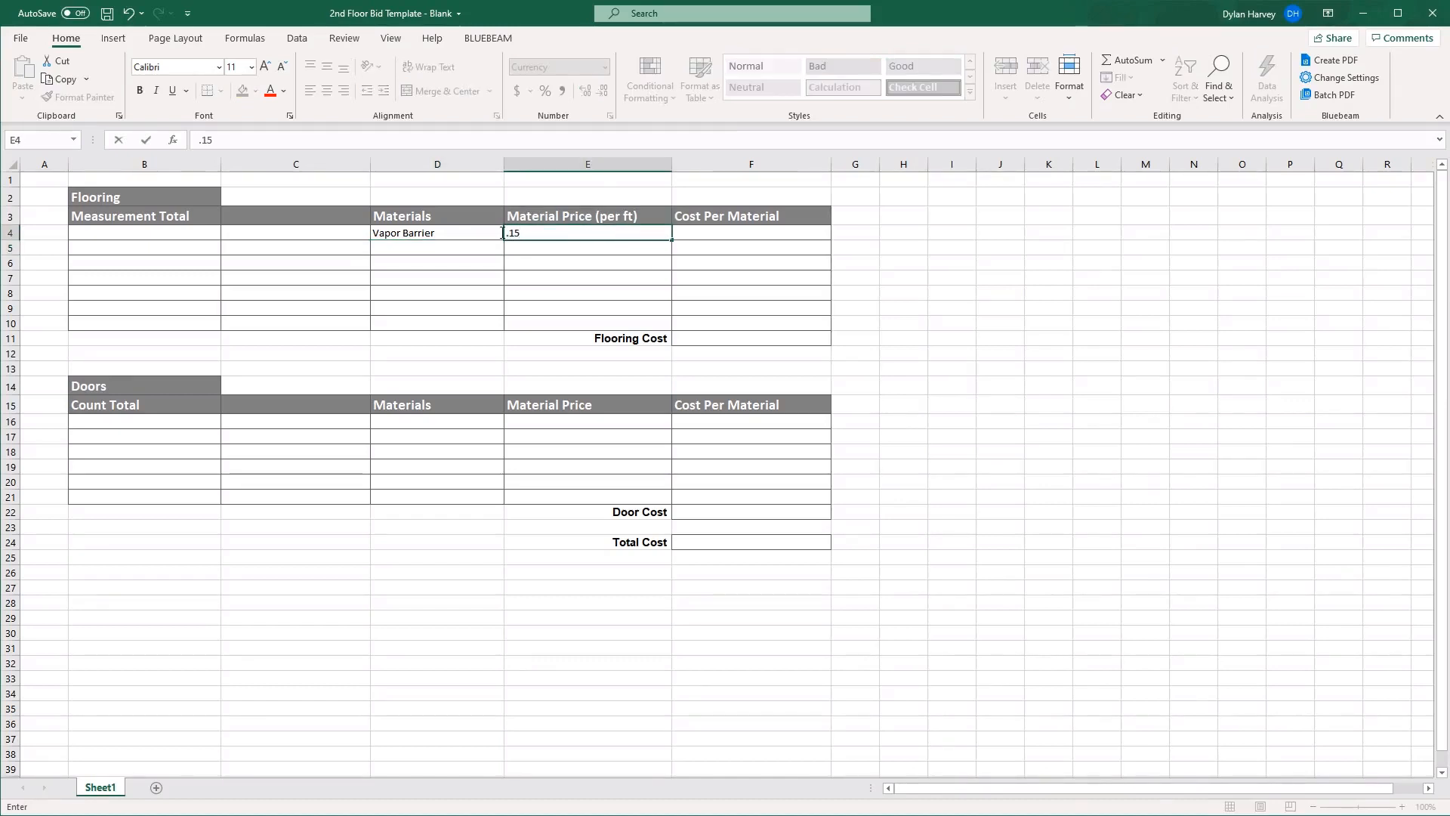
key("Return")
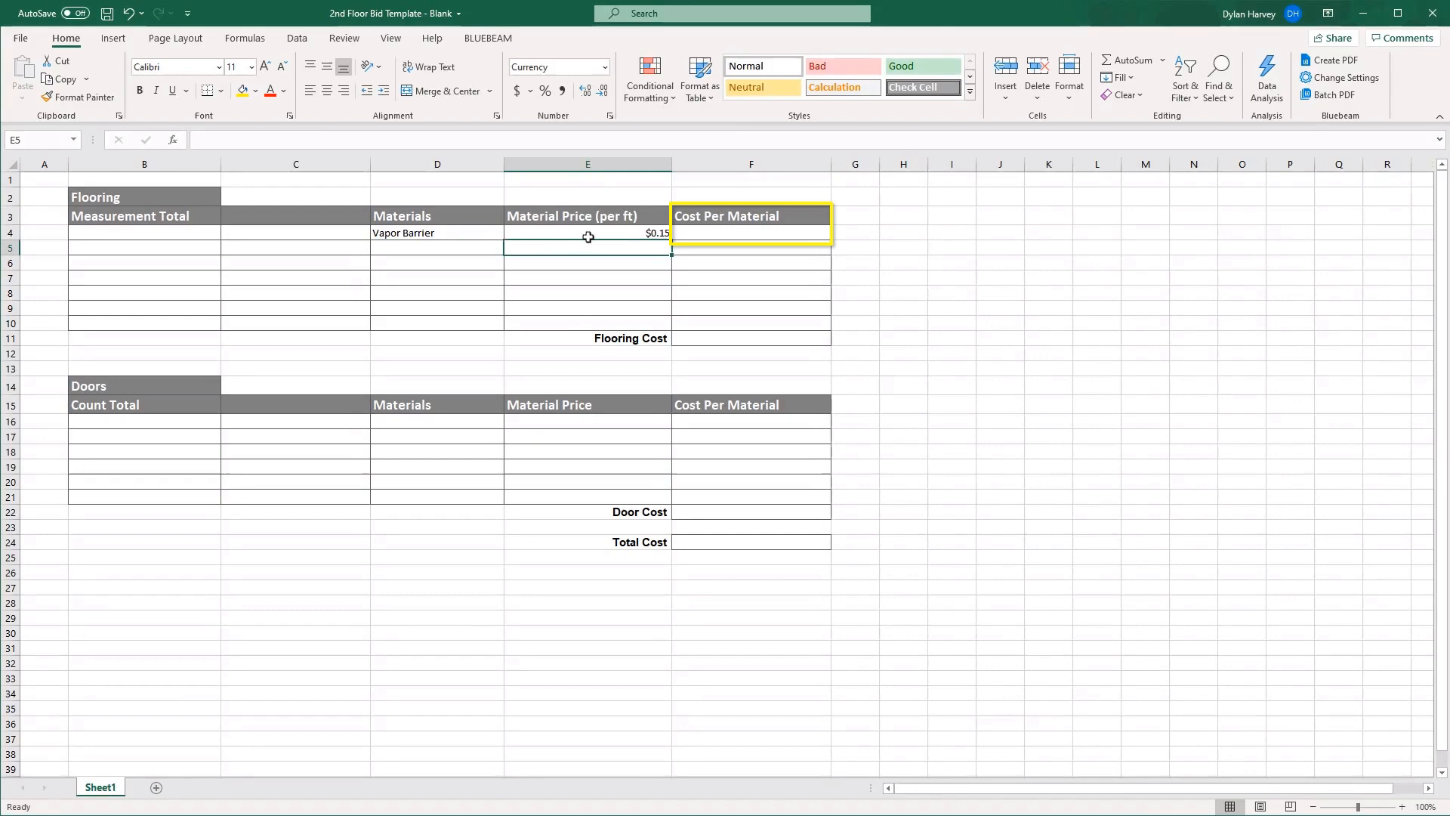
Step: Insert a PRODUCT function in the Vapor Barrier's cost cell F4 that multiplies the measurement total TileArea by E4
left_click(728, 236)
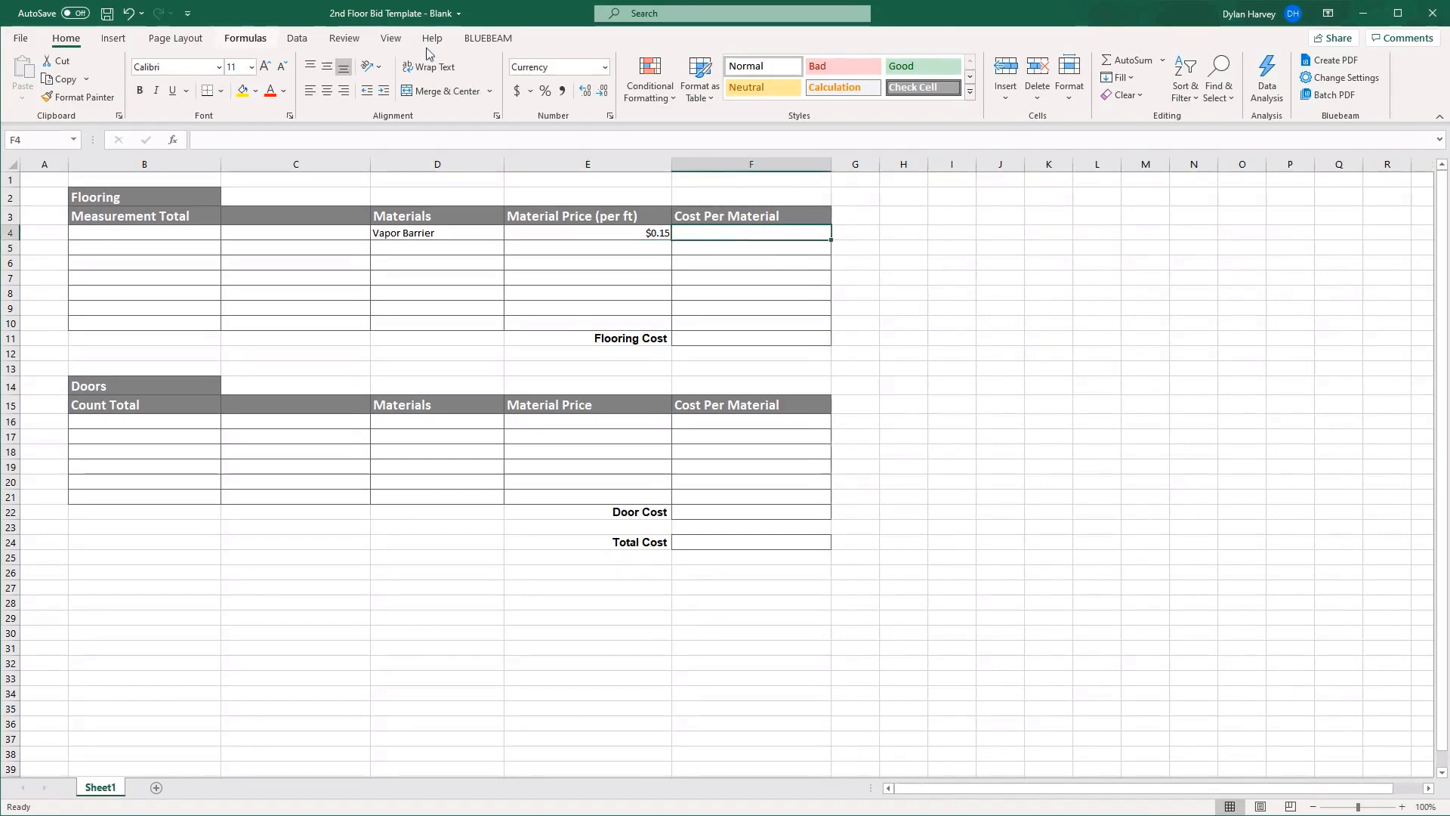
left_click(245, 38)
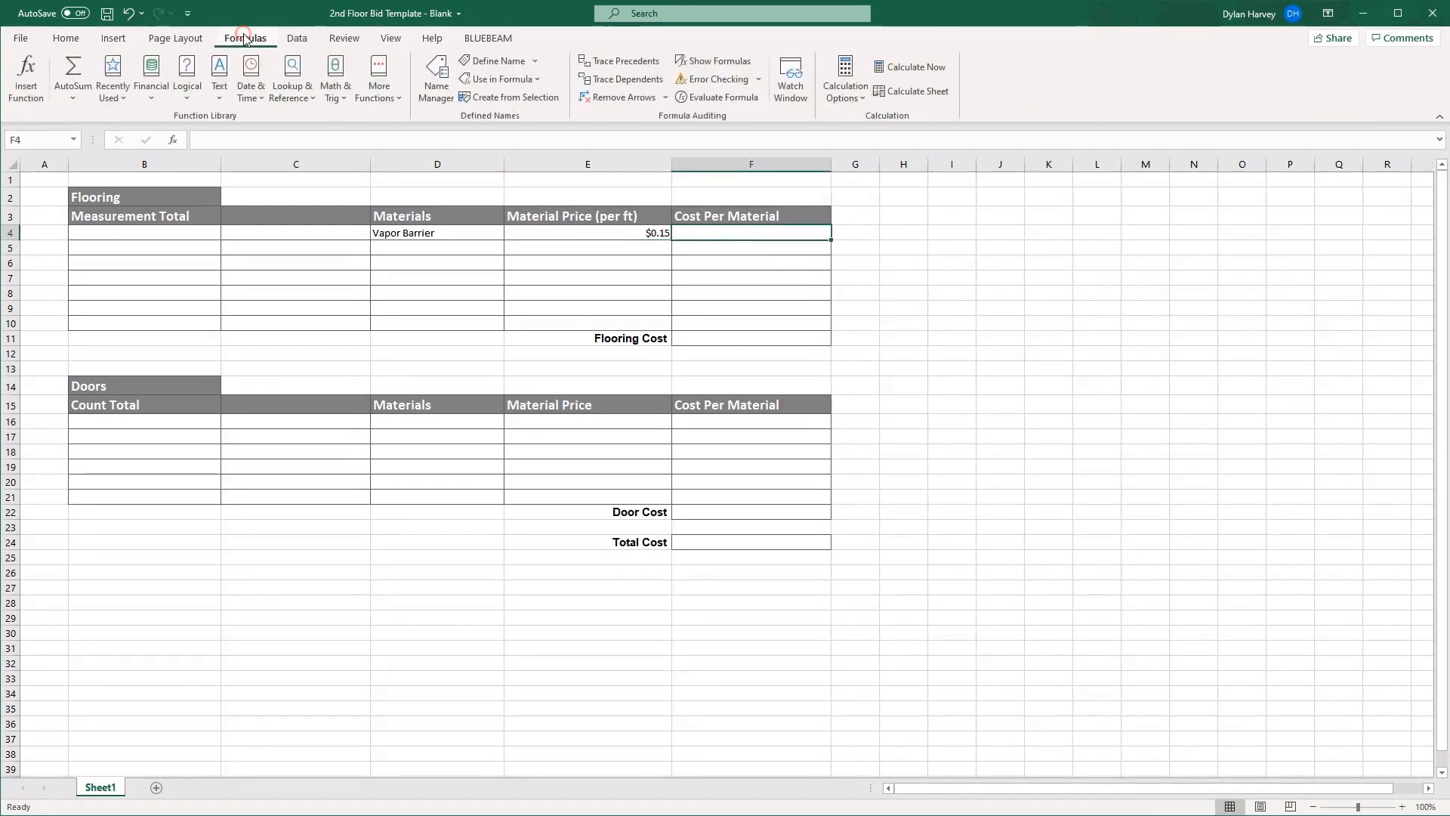
left_click(28, 74)
type("product")
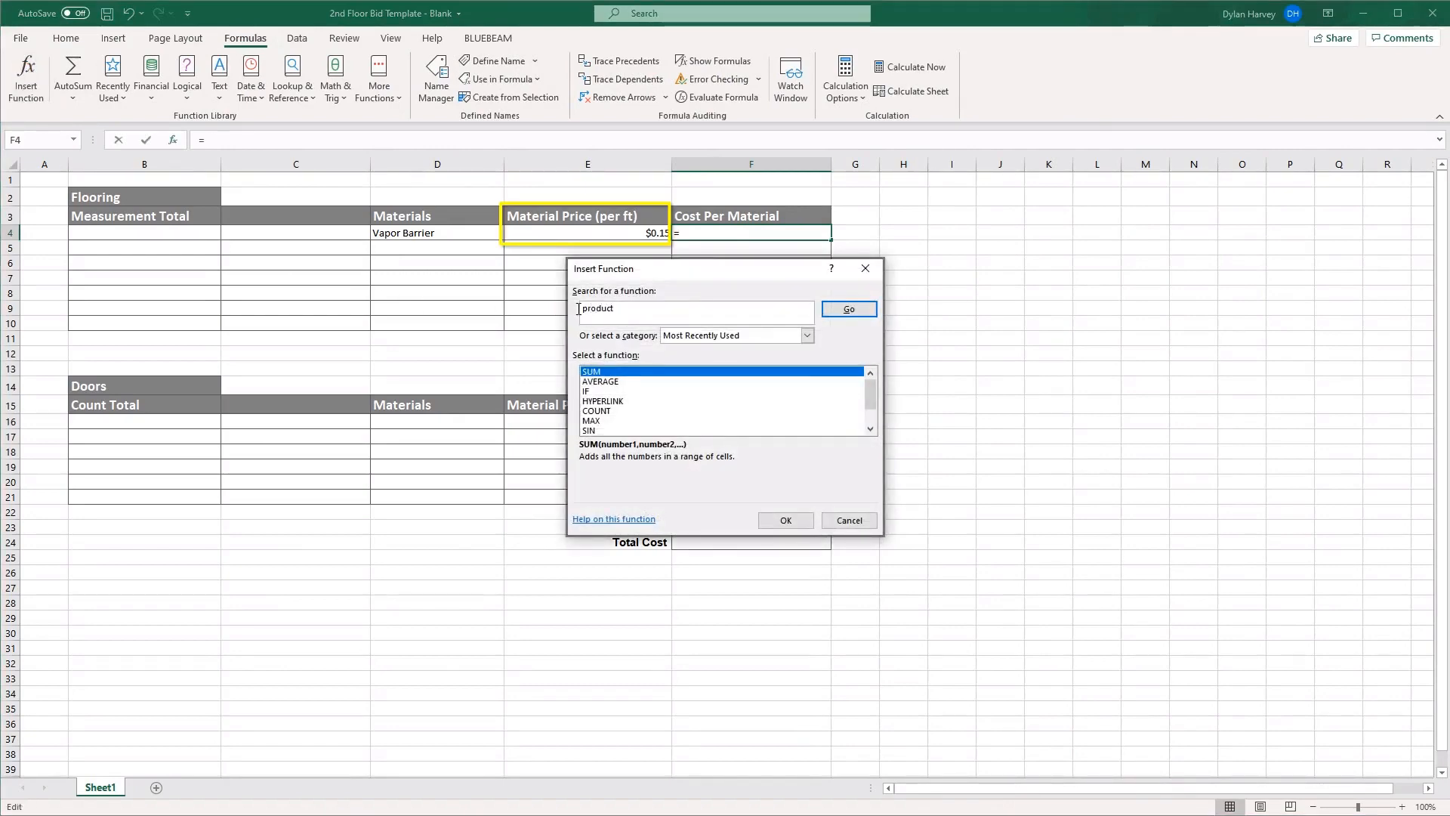
key("Return")
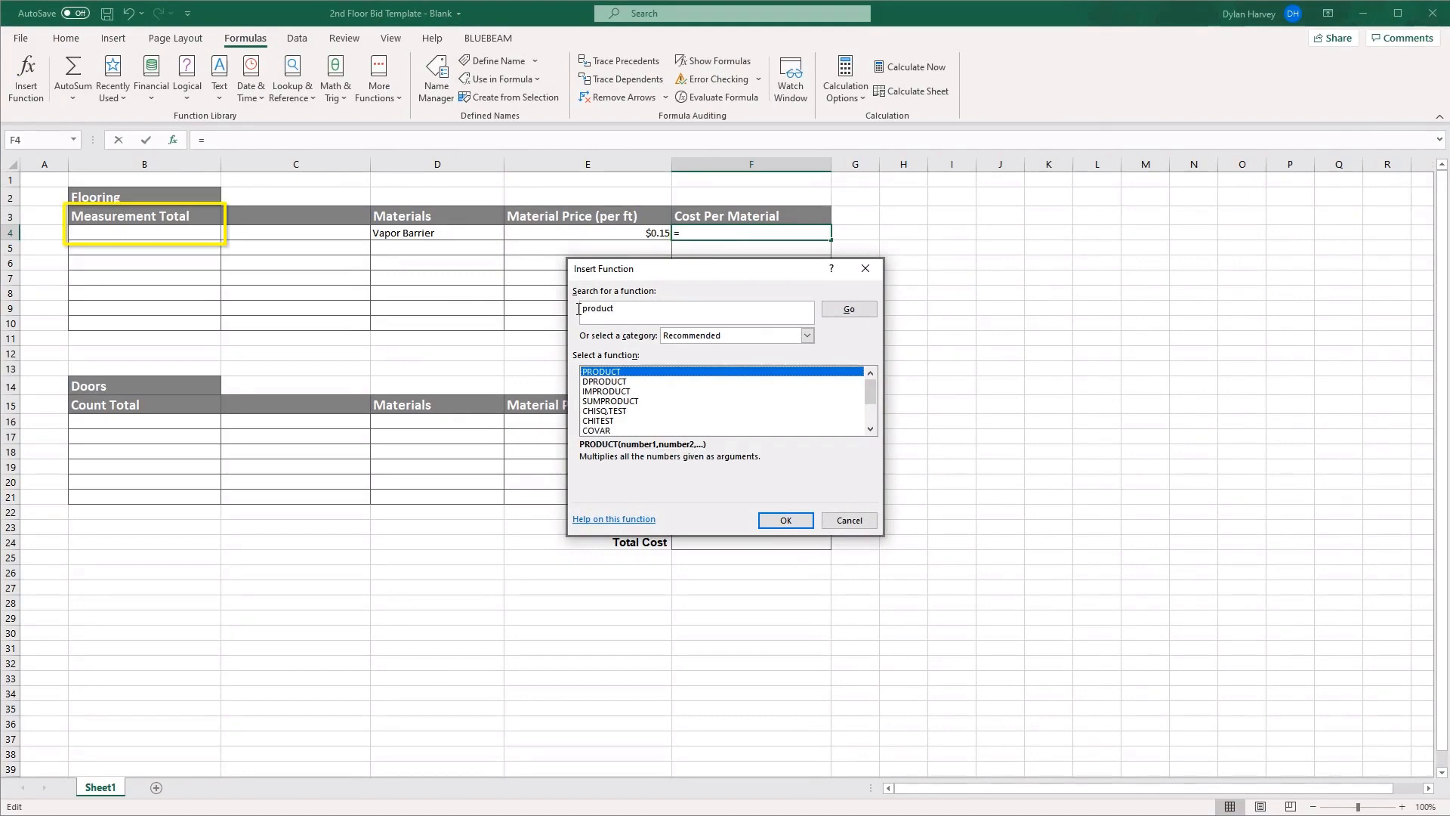
left_click(787, 520)
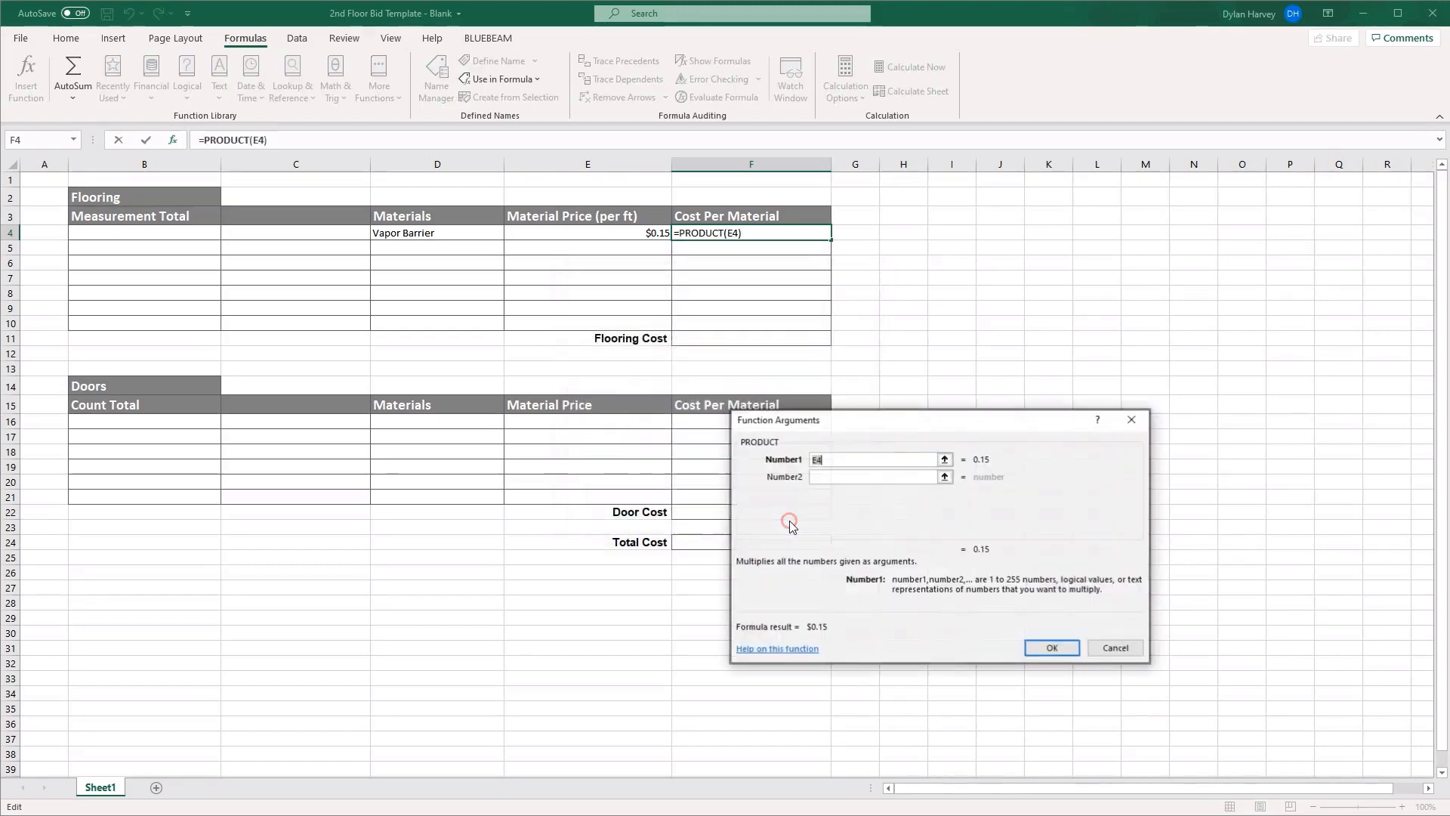
left_click(151, 231)
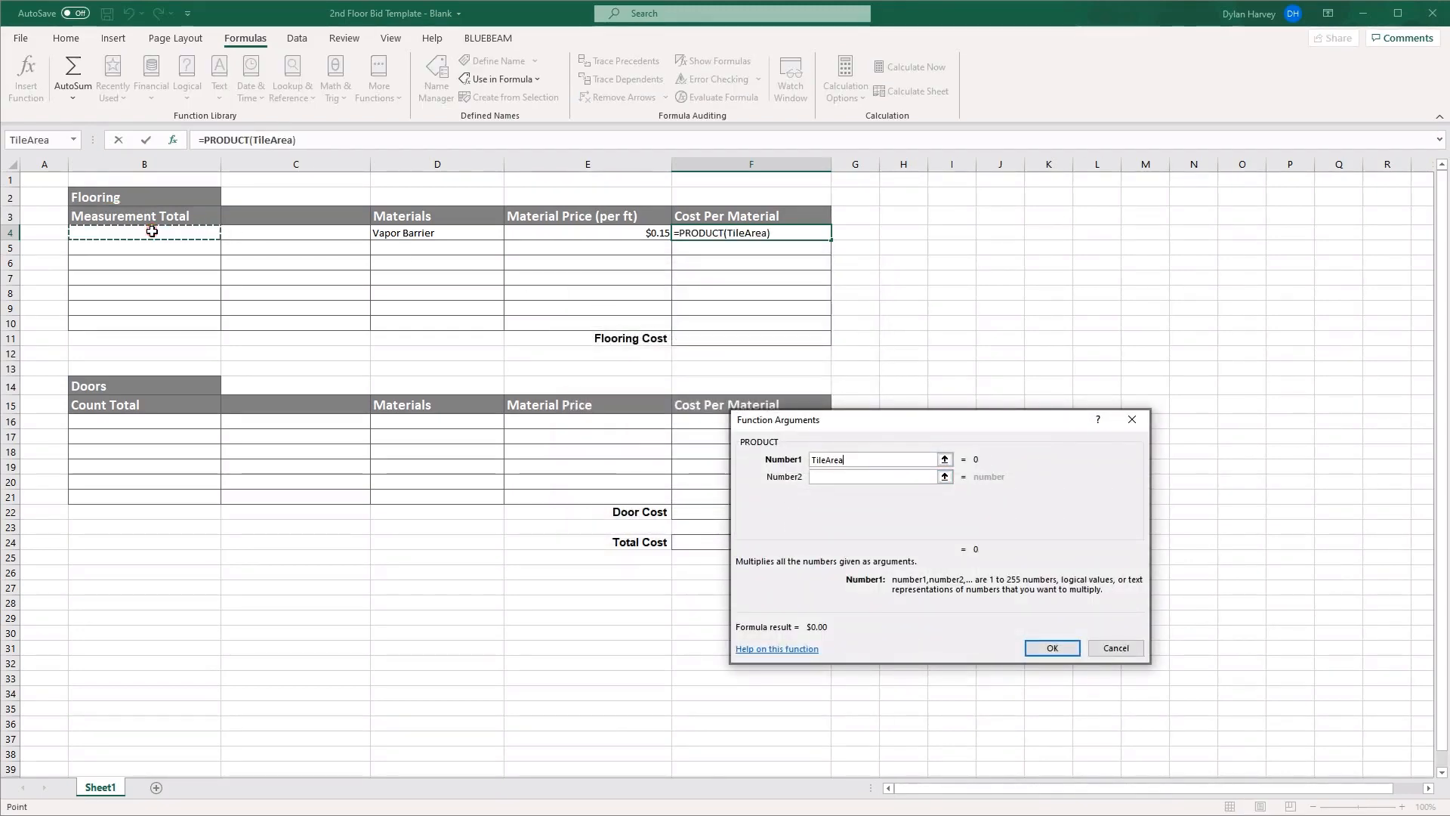
left_click(841, 476)
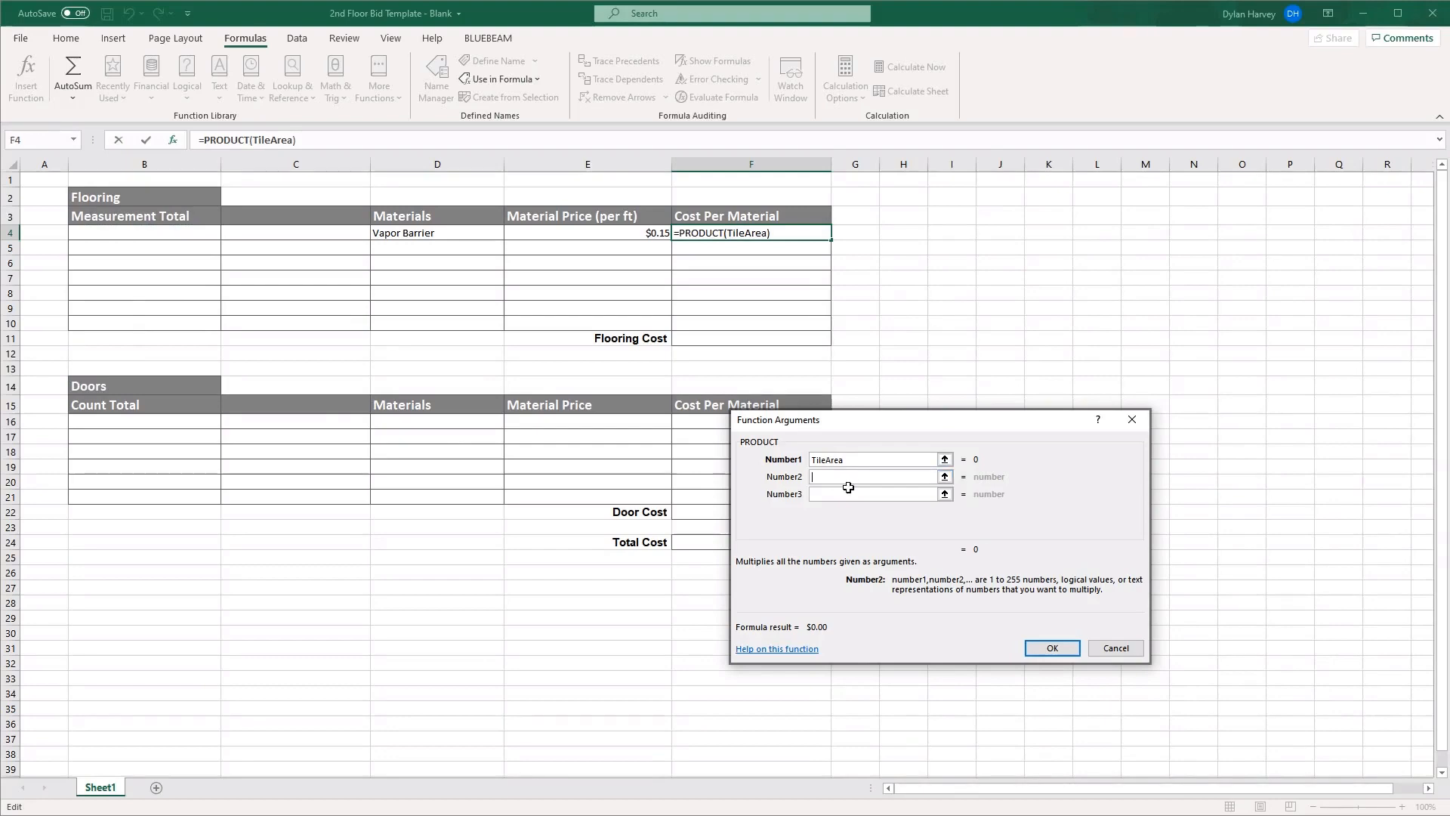
left_click(585, 233)
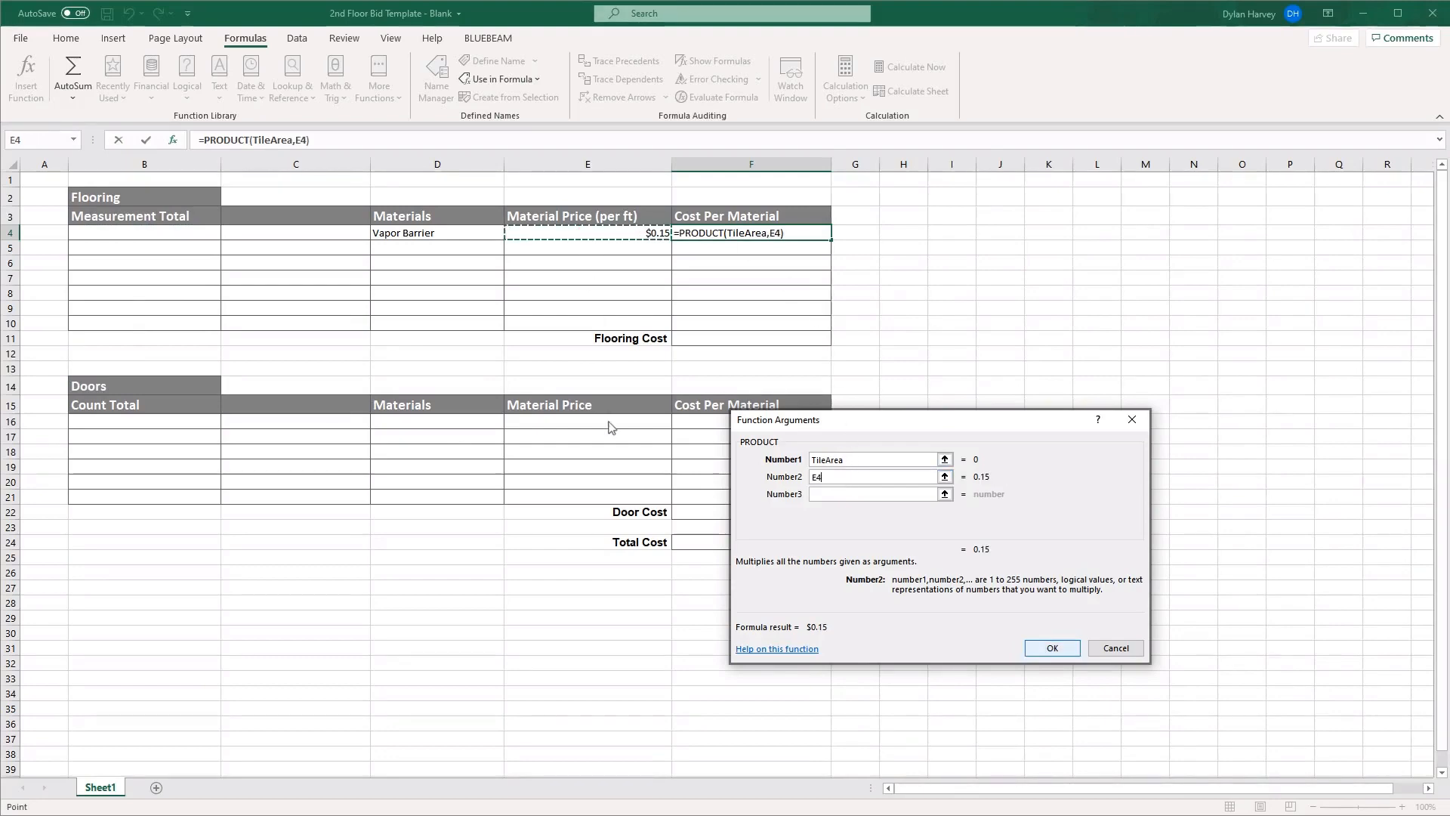
left_click(1052, 648)
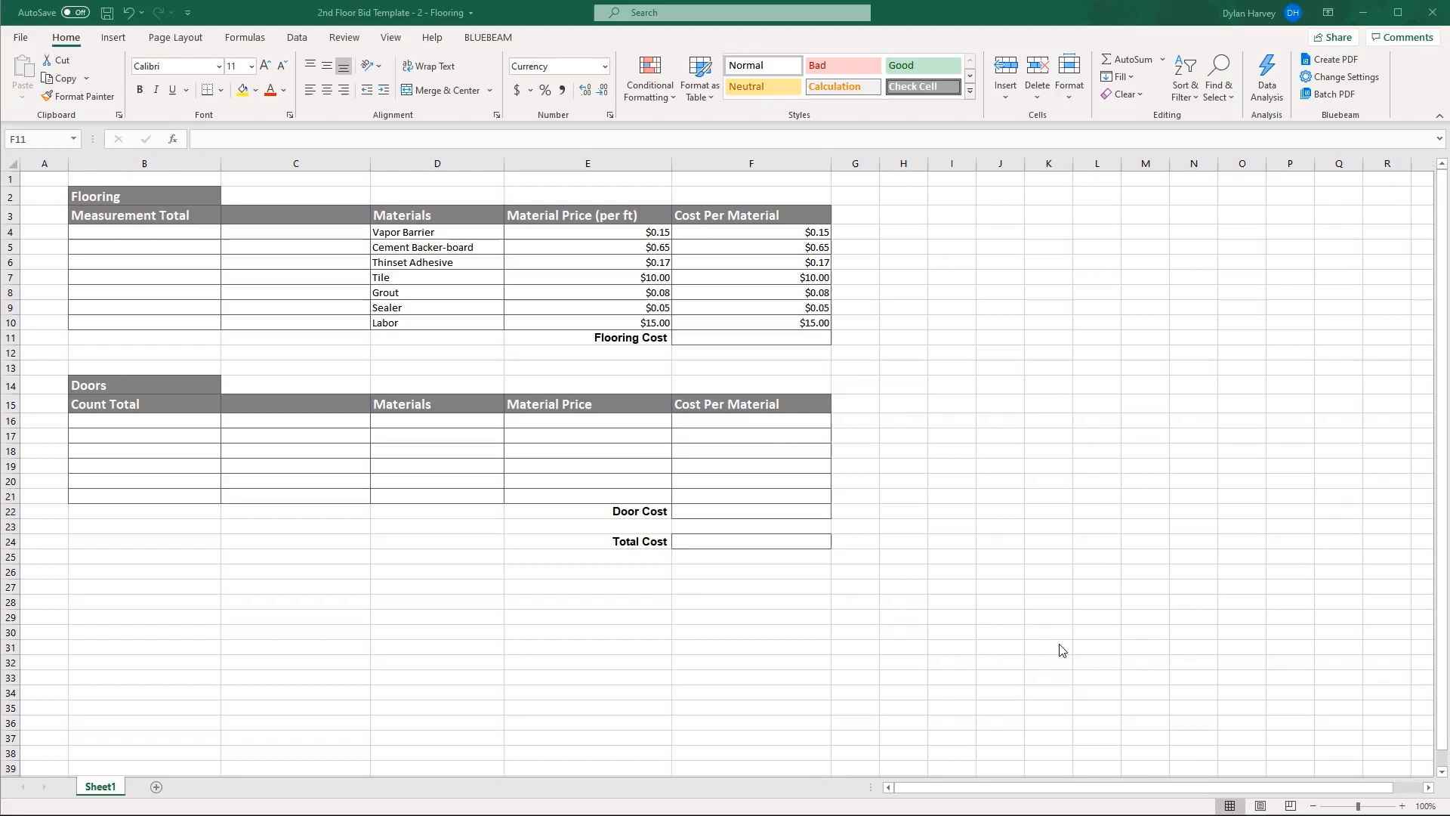
Step: Sum the flooring material costs F4:F10 in the Flooring Cost cell F11
left_click(773, 333)
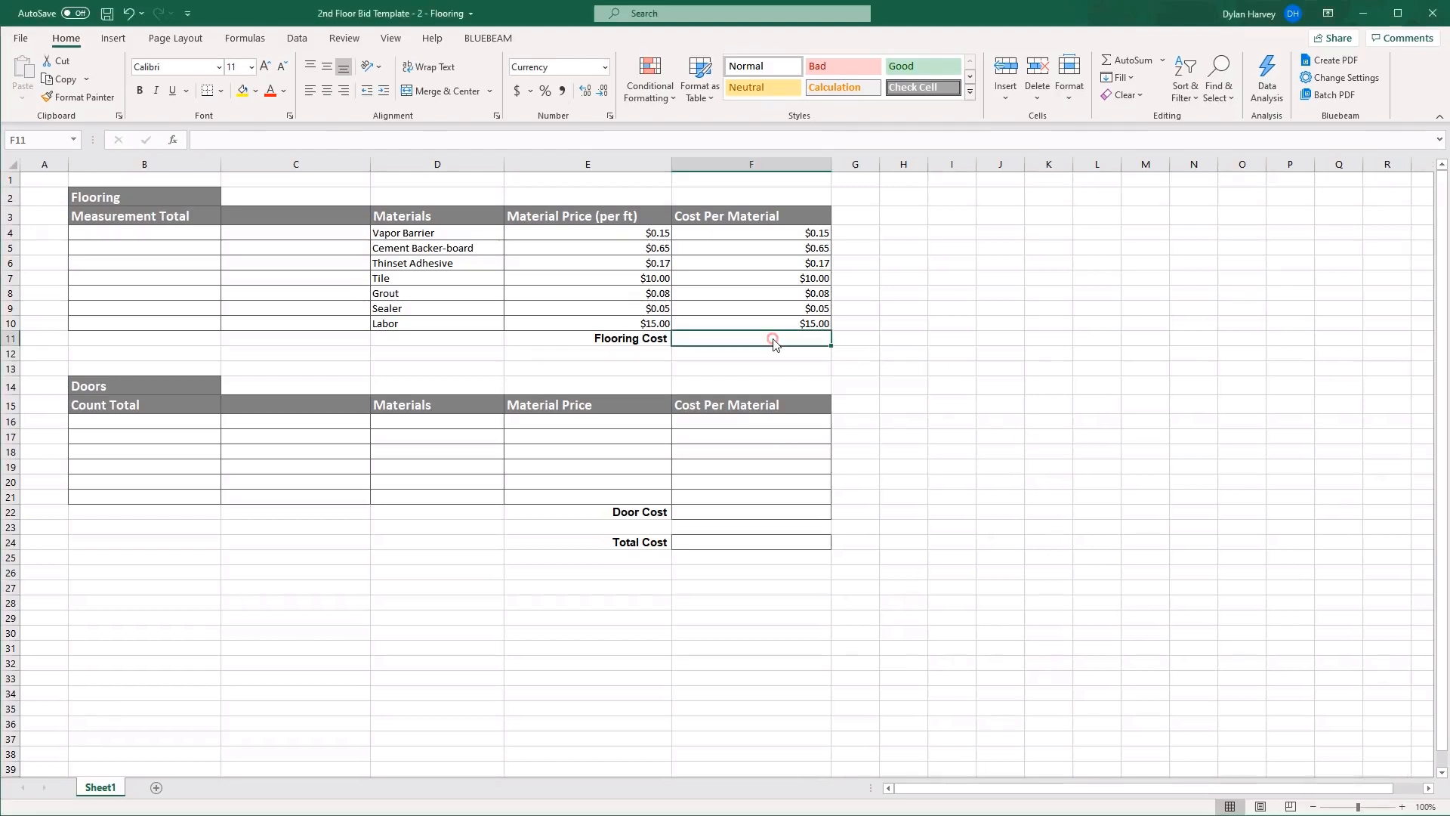
left_click(244, 38)
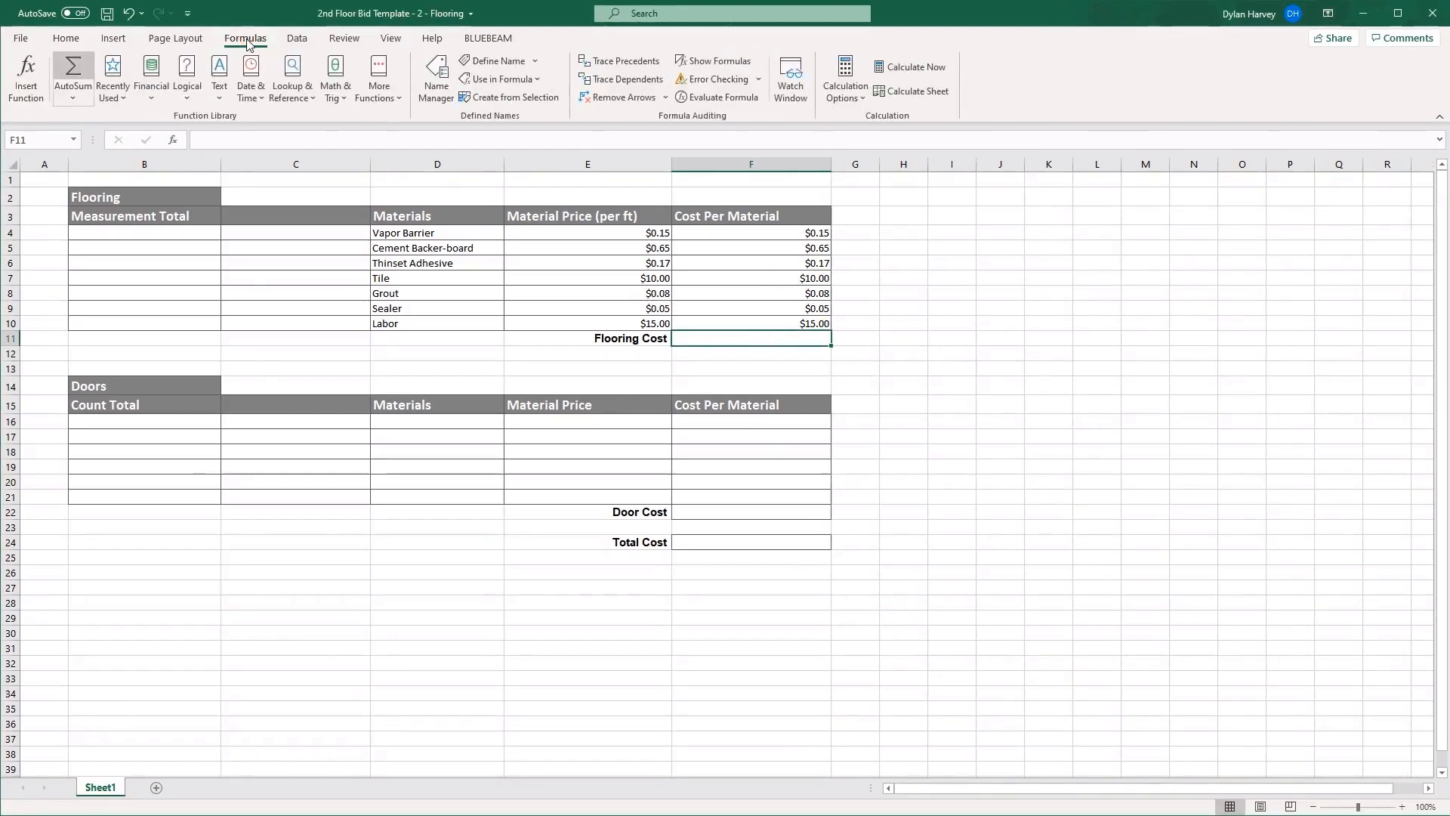
left_click(73, 69)
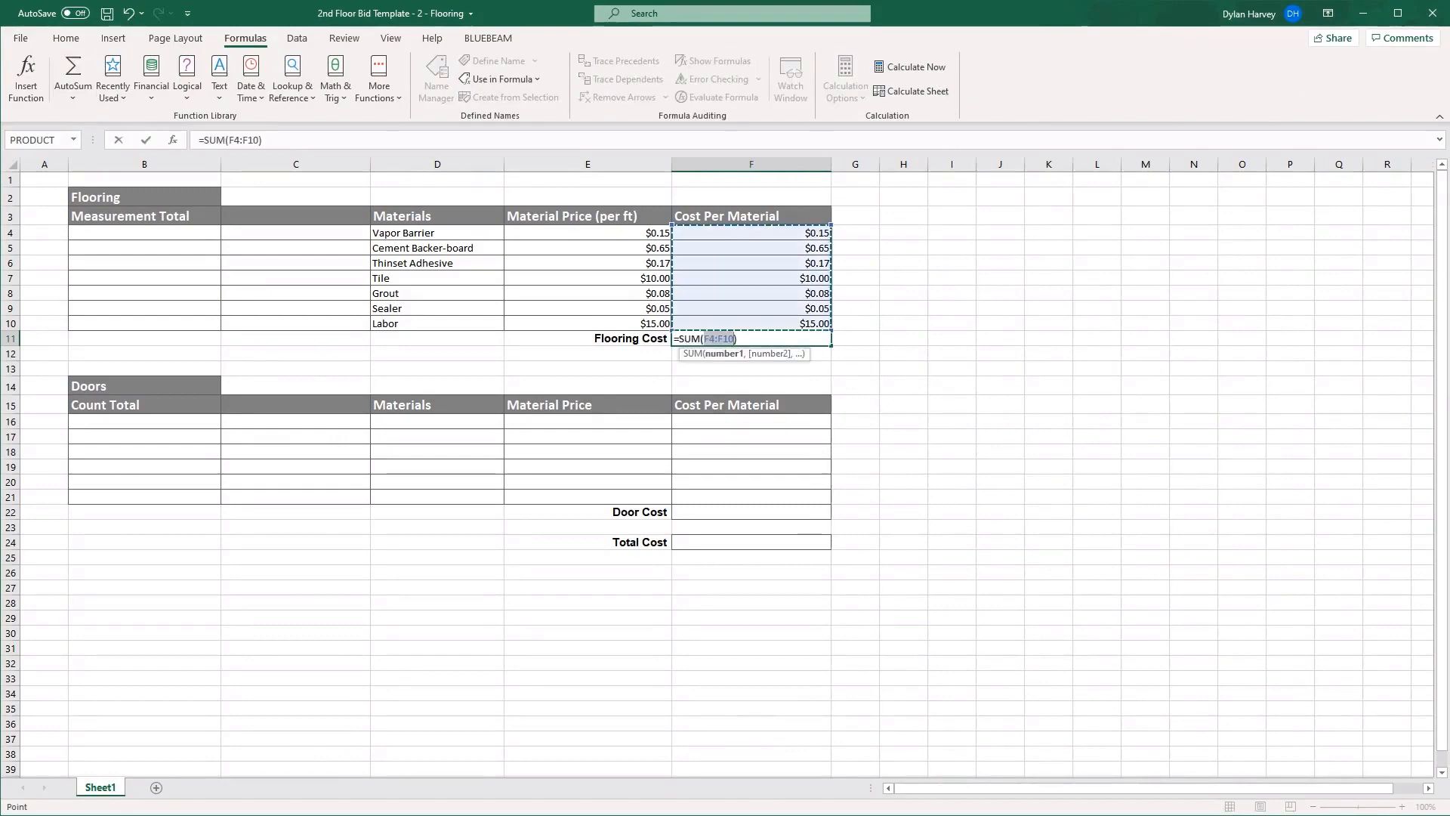
key("Return")
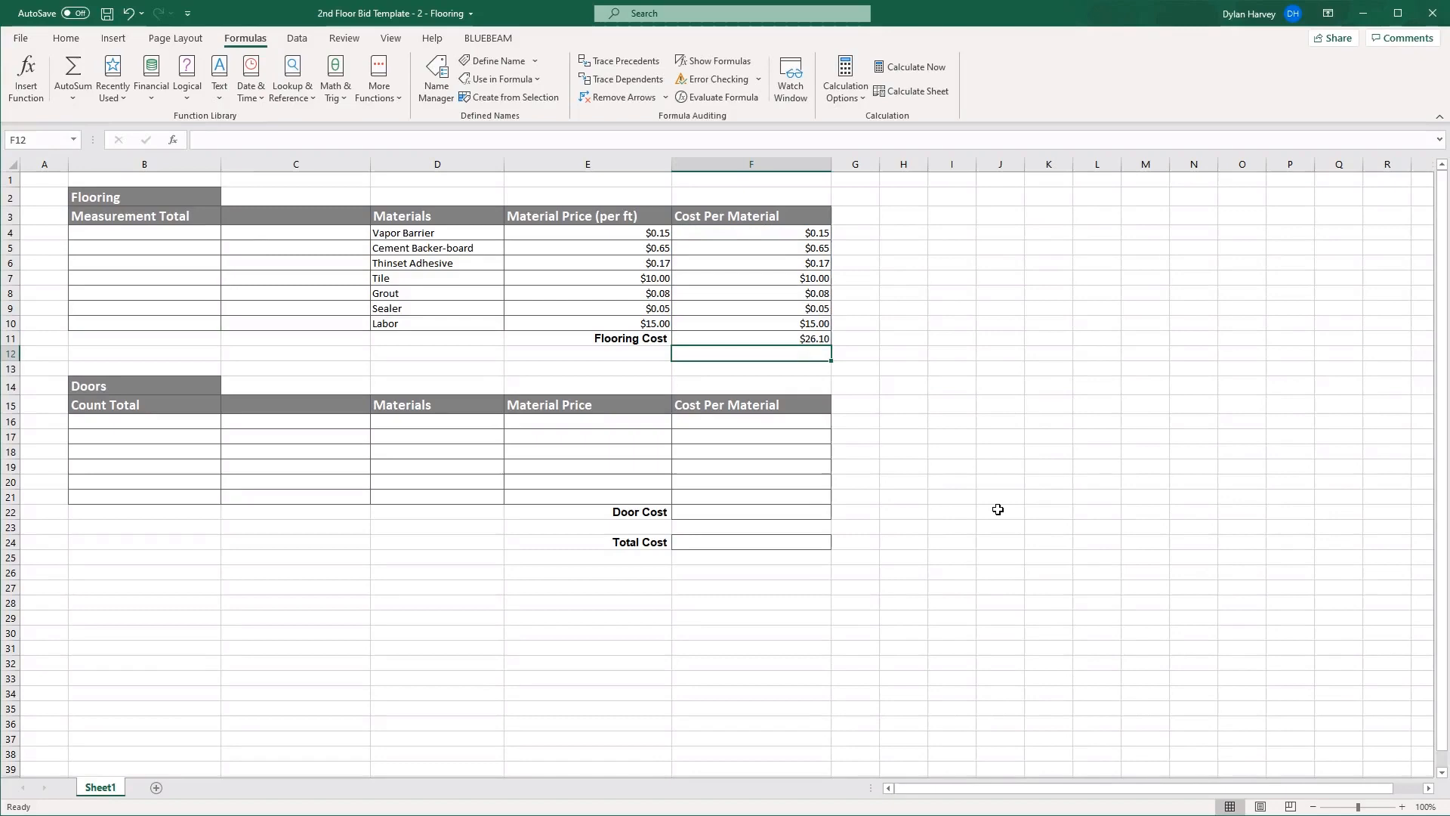
Step: Start creating a Quantity Link in flooring measurement total cell B4 and link the workbook to A1.2.0.0 - 2ND FLOOR REFERENCE PLAN_QL.pdf
left_click(160, 234)
right_click(161, 235)
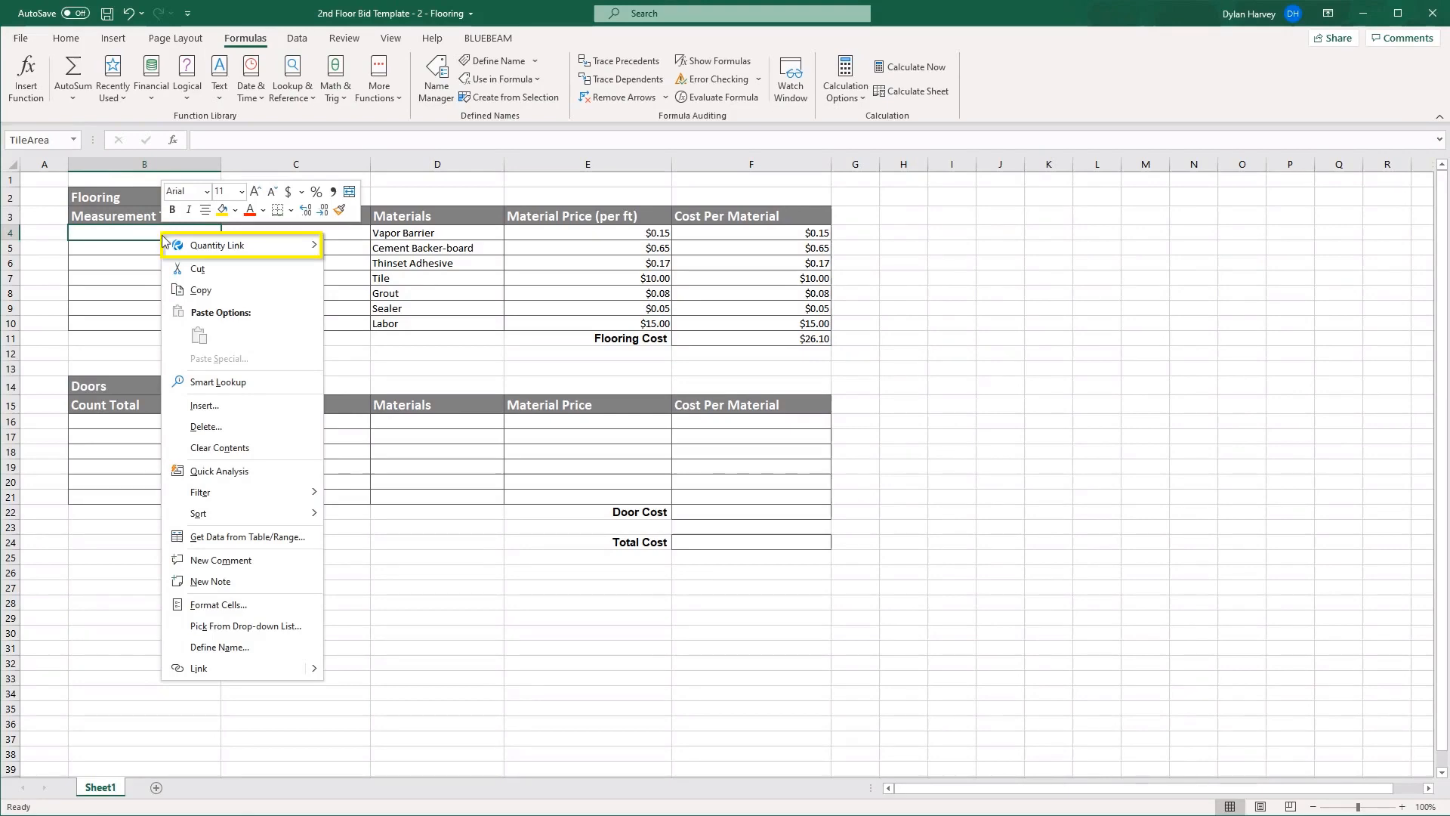
left_click(252, 244)
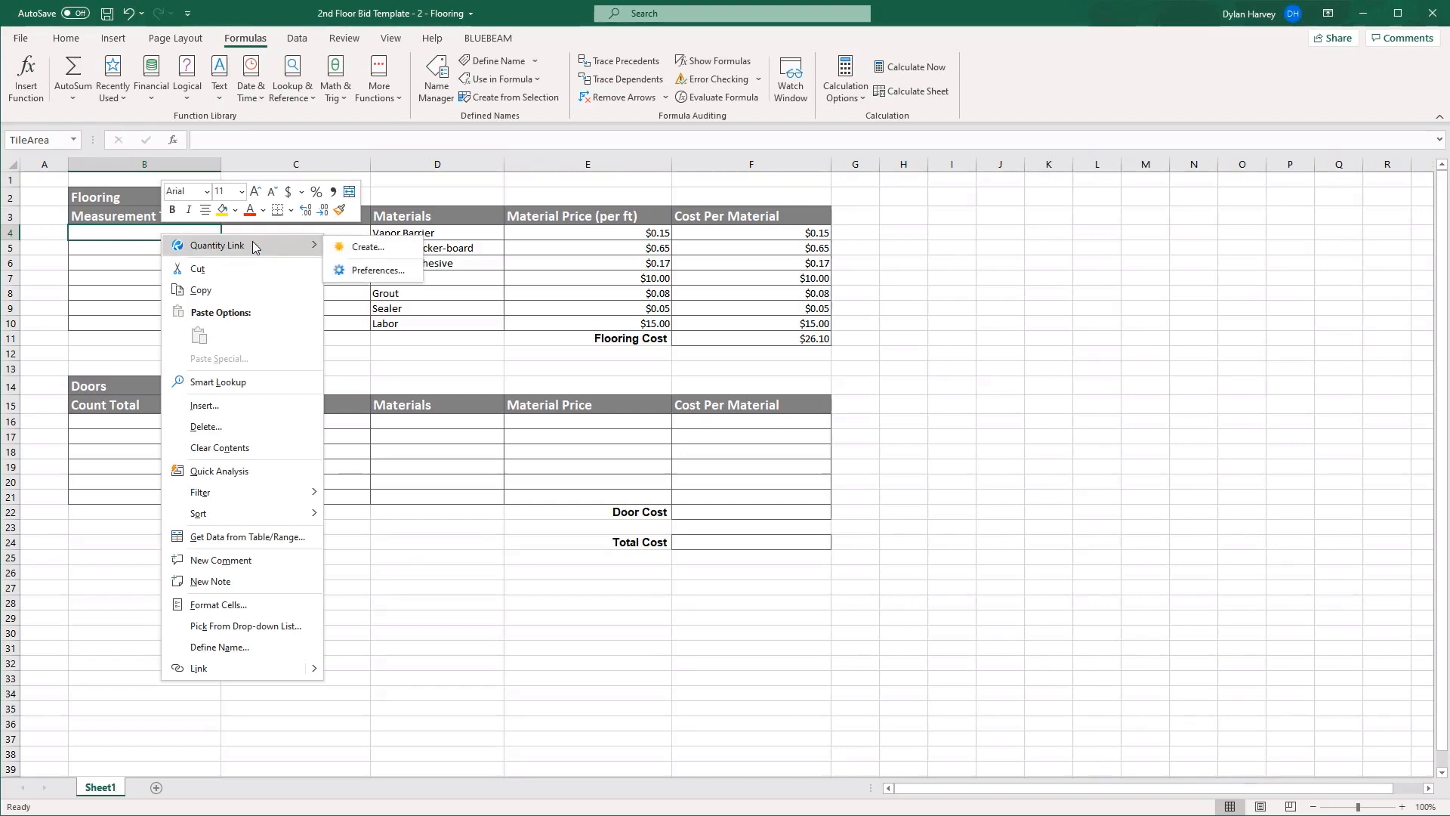
left_click(394, 255)
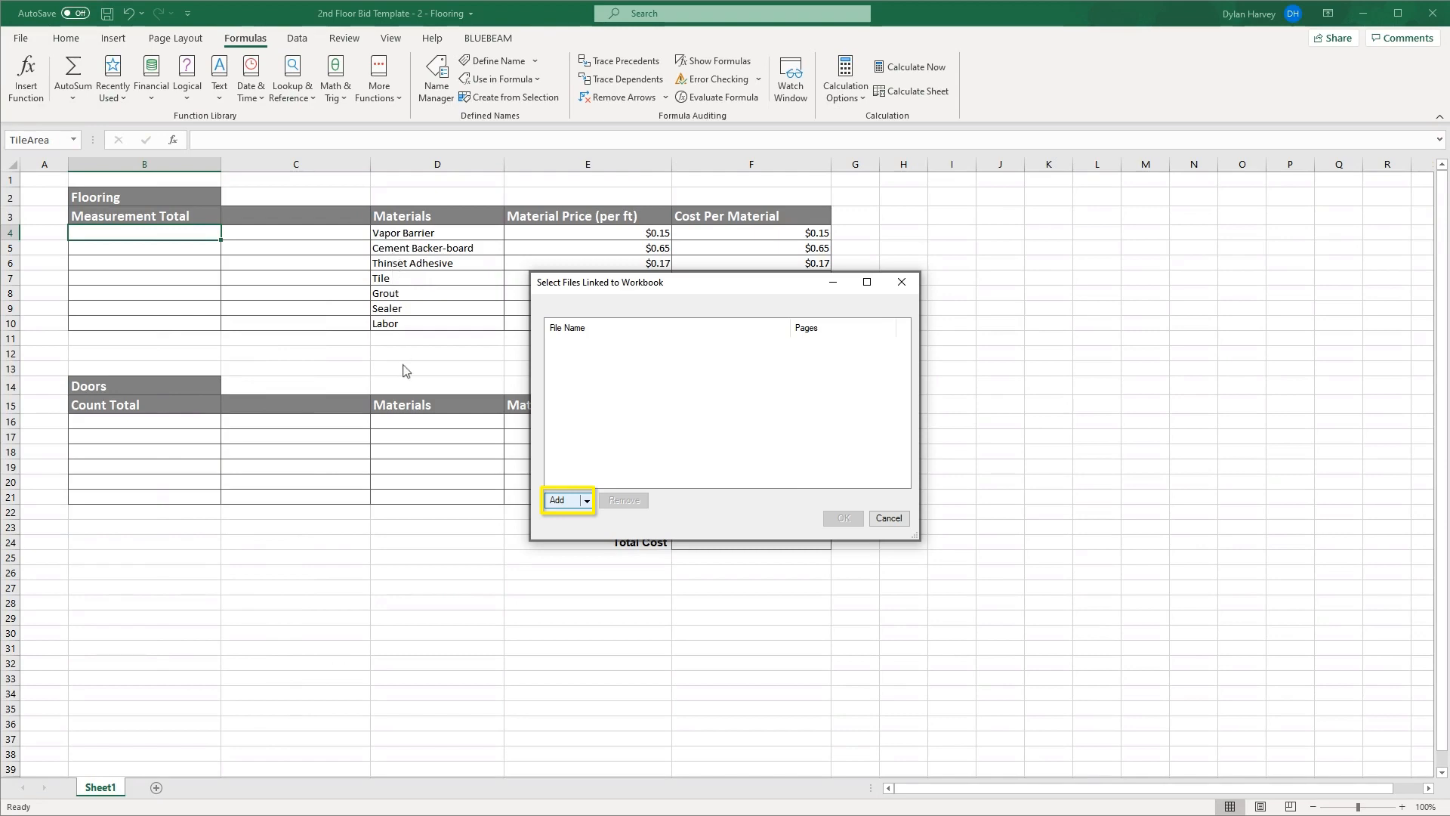
left_click(571, 500)
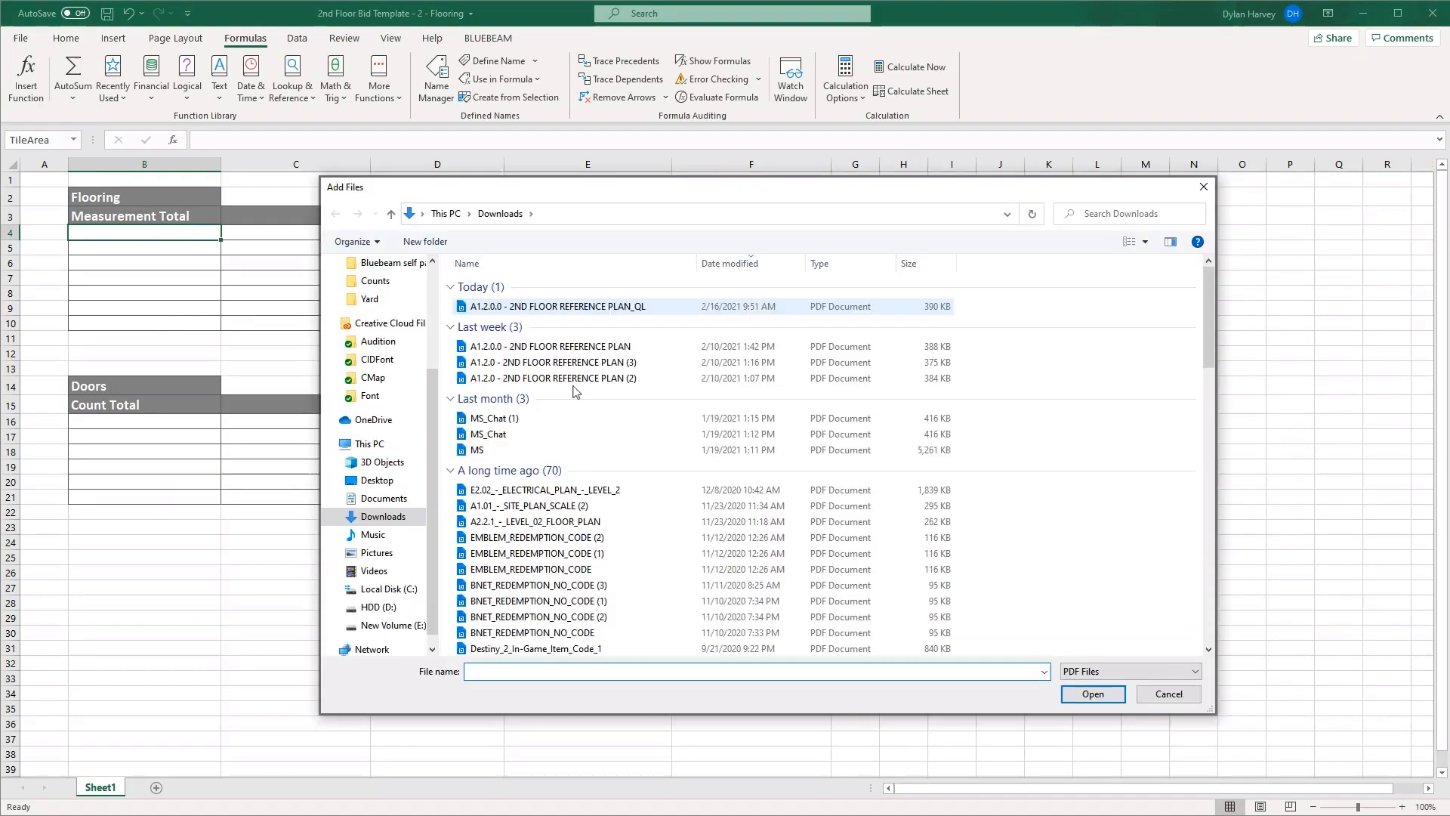
left_click(573, 306)
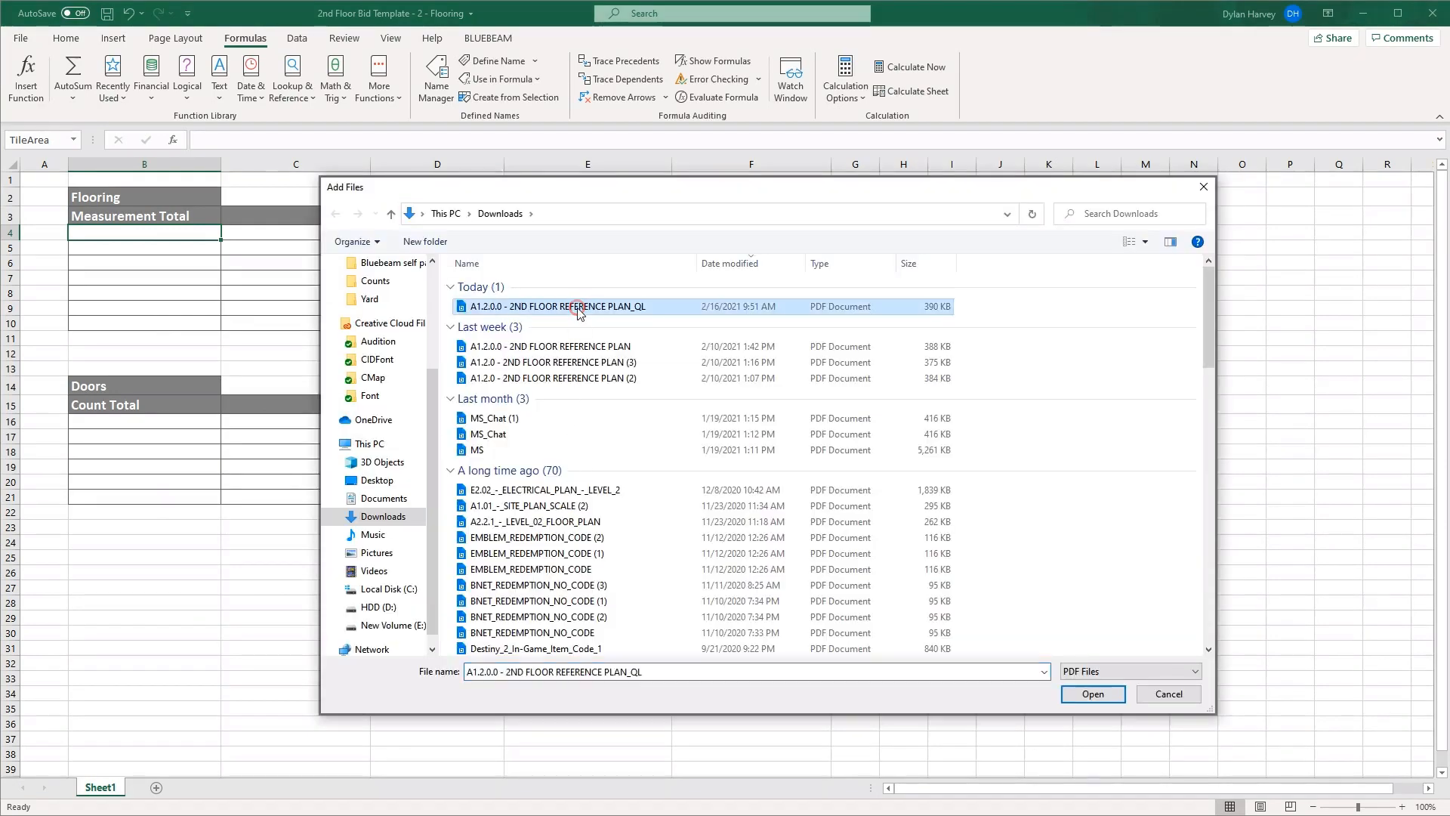
left_click(1091, 694)
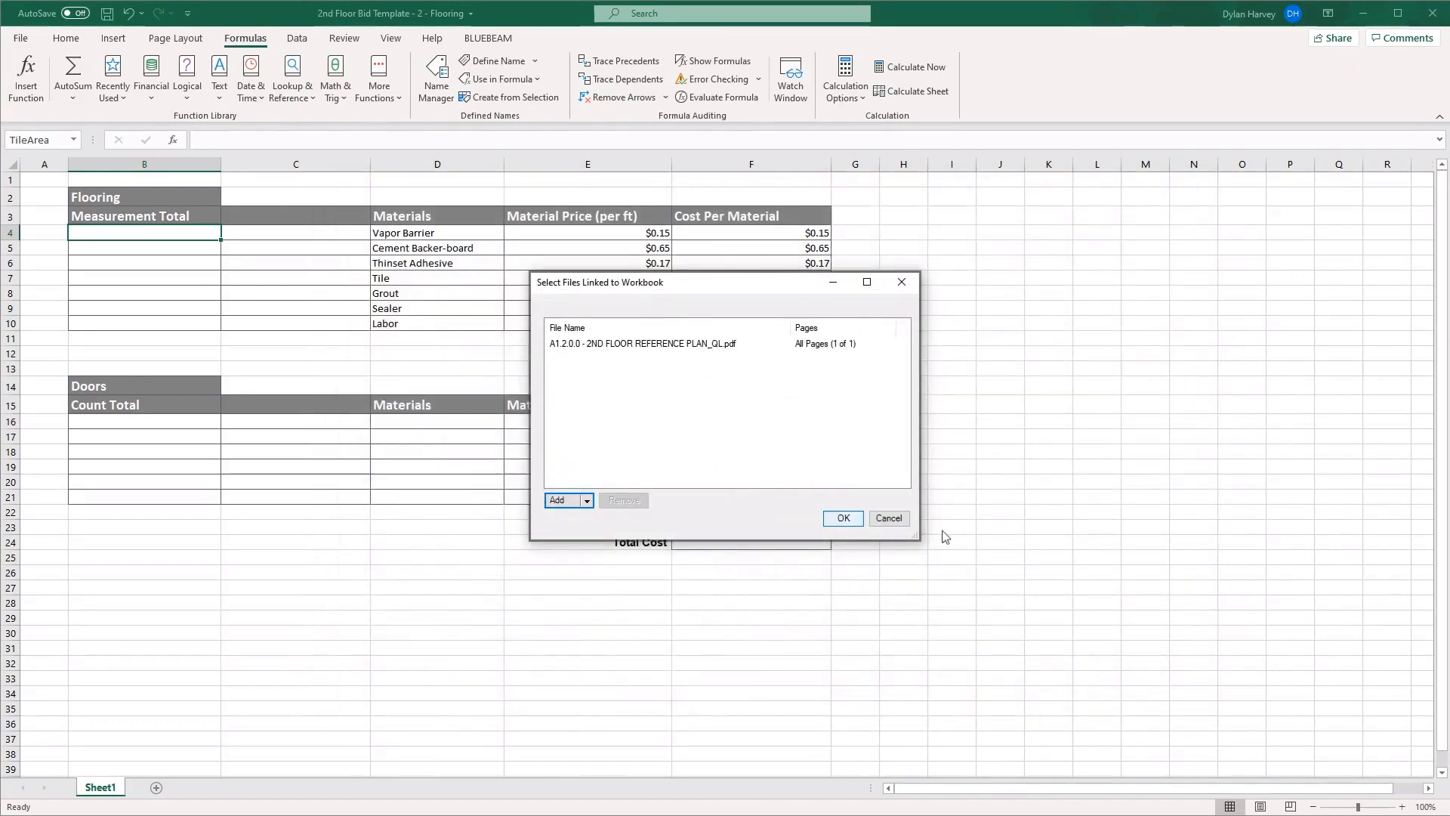
left_click(843, 518)
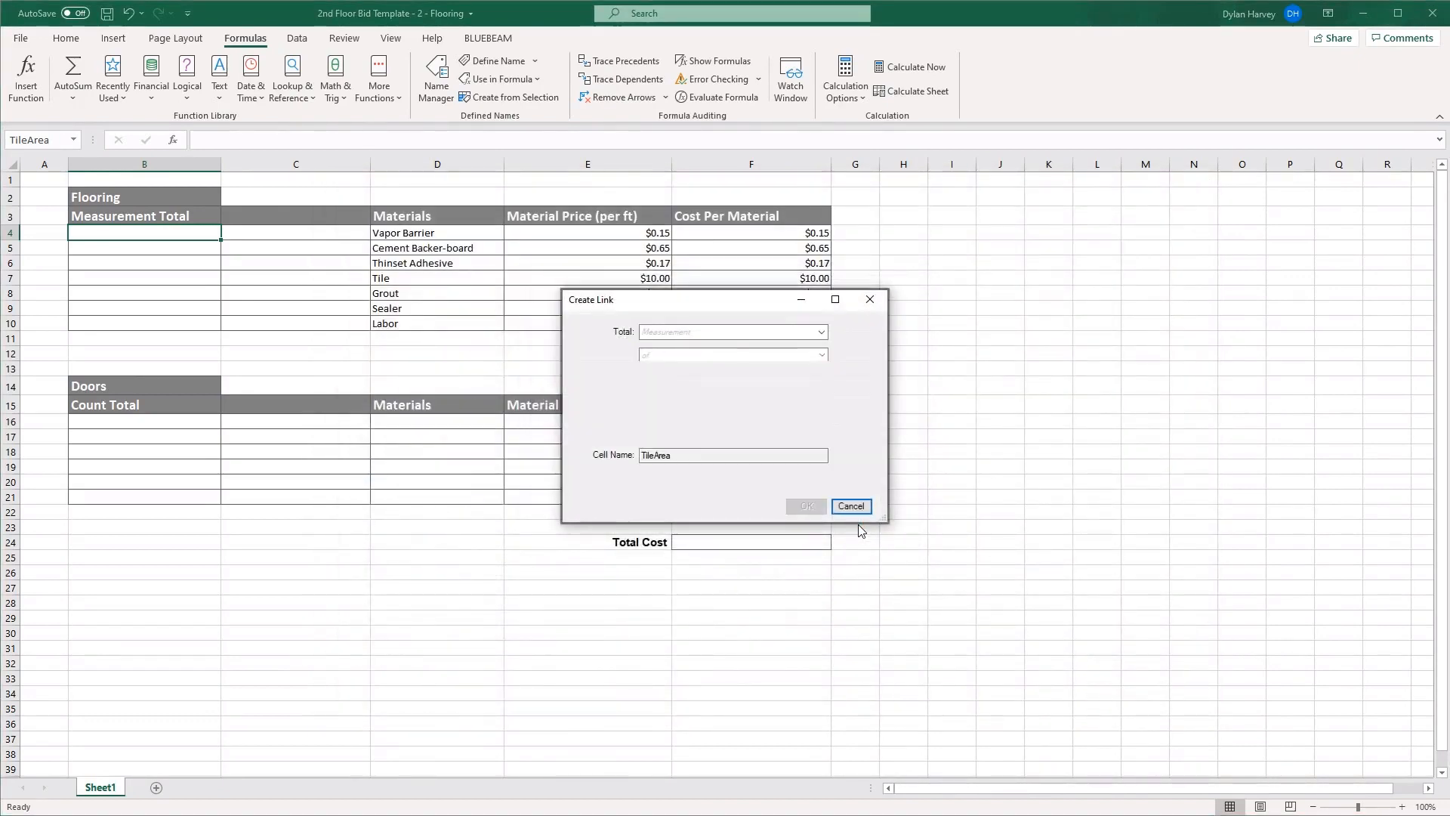
Step: Set the link's total to Area, filter it by the subject Flooring, and create the link
left_click(802, 333)
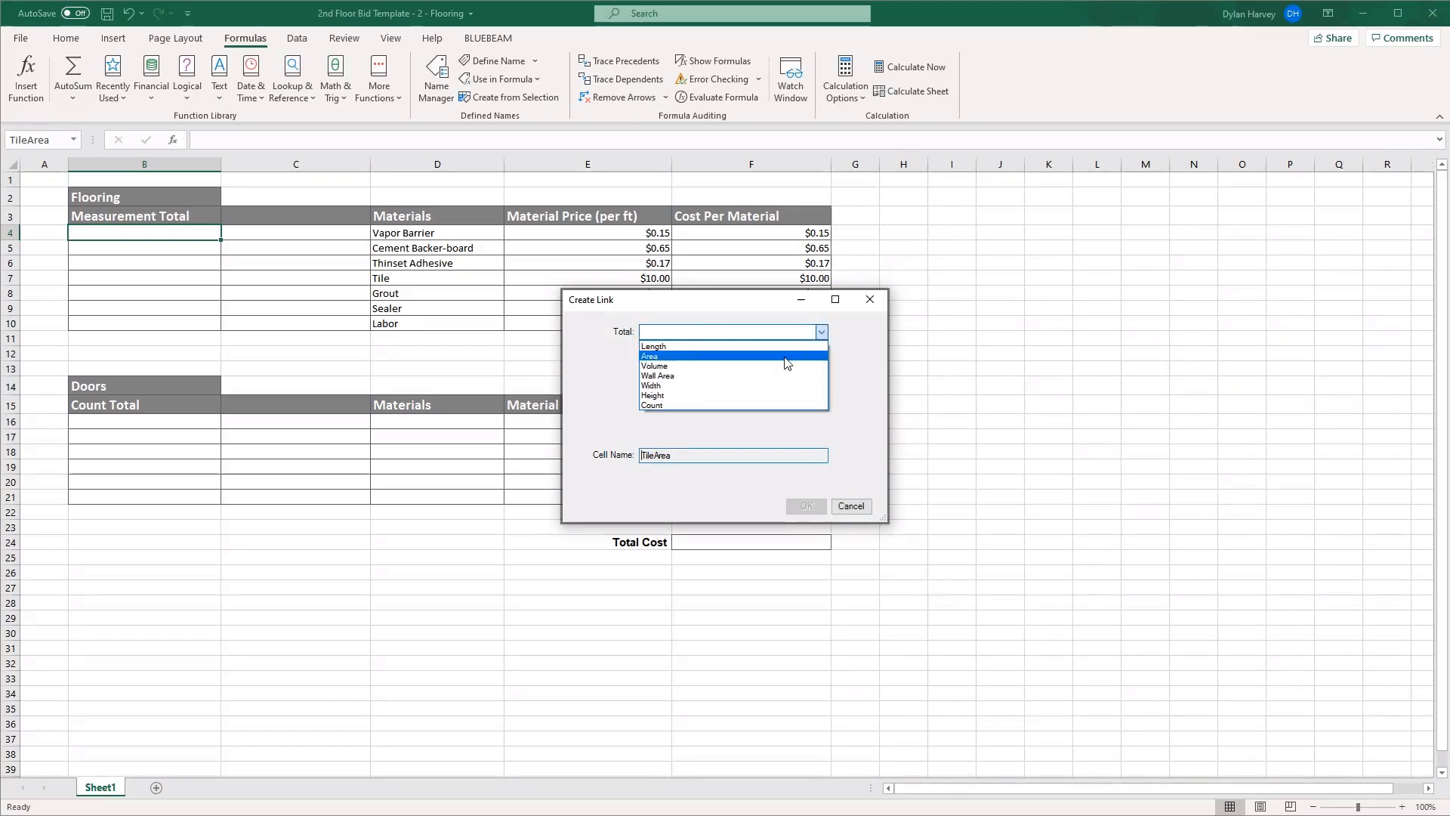
left_click(784, 357)
left_click(795, 357)
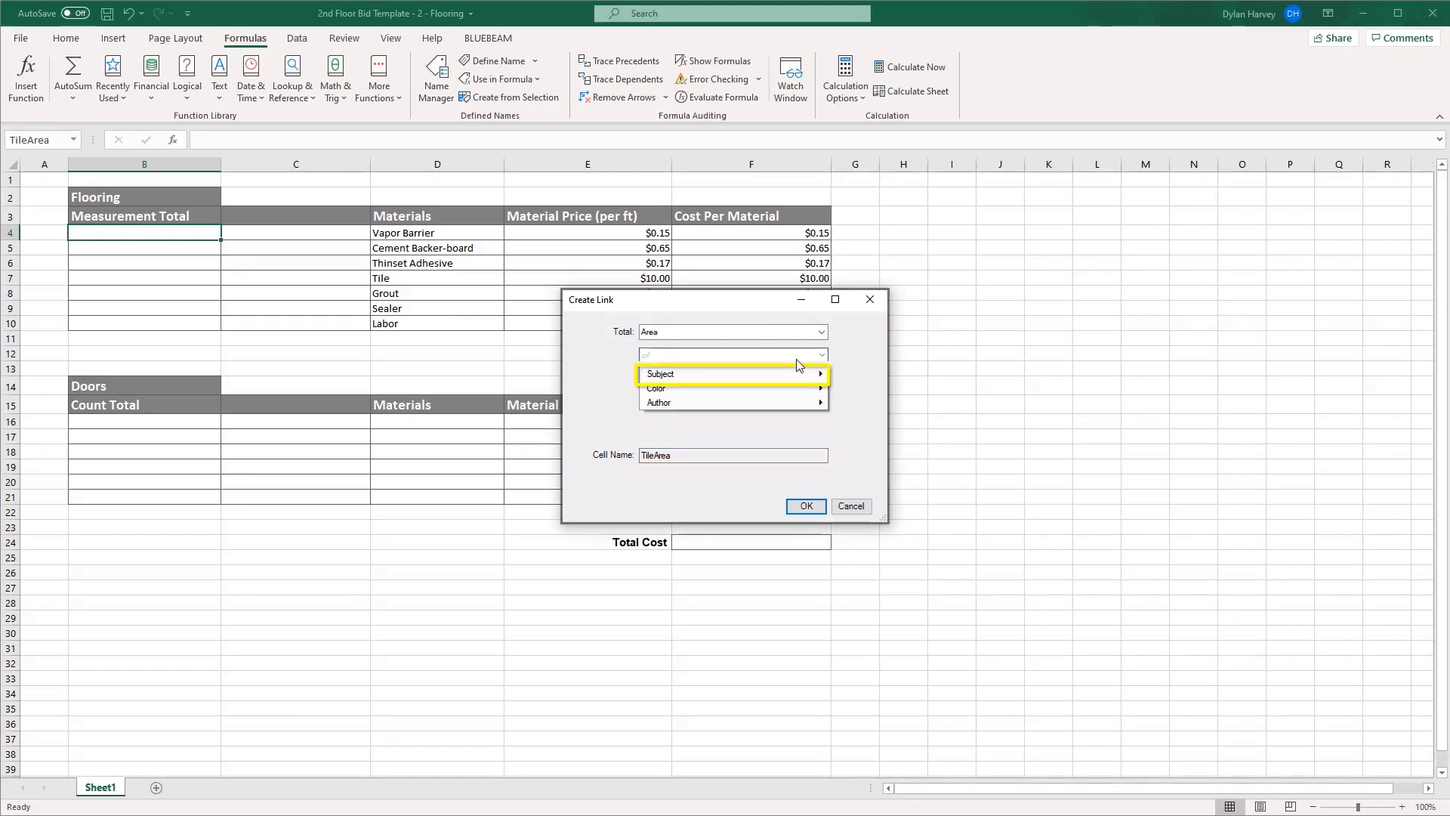
mouse_move(796, 367)
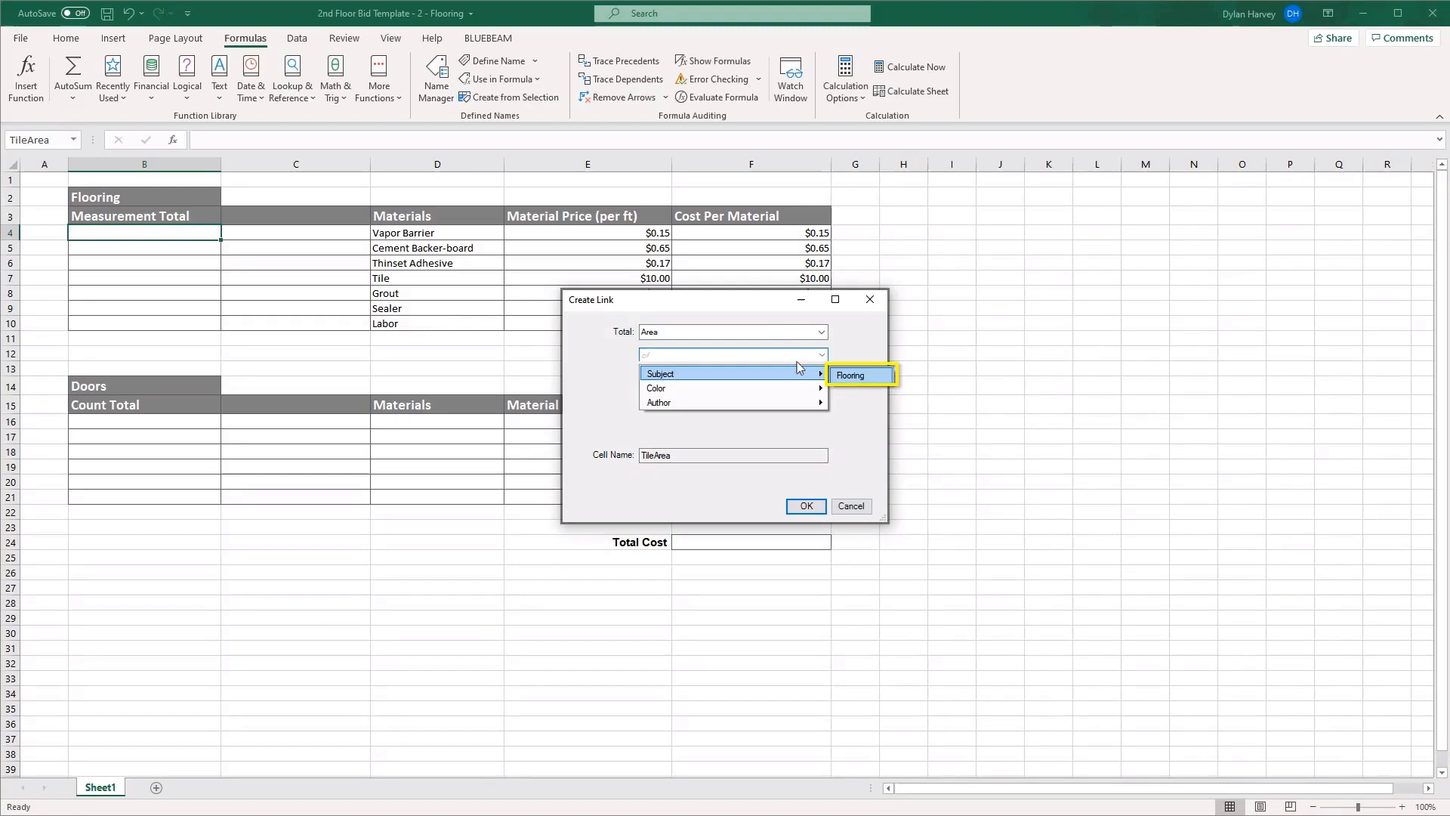
left_click(851, 377)
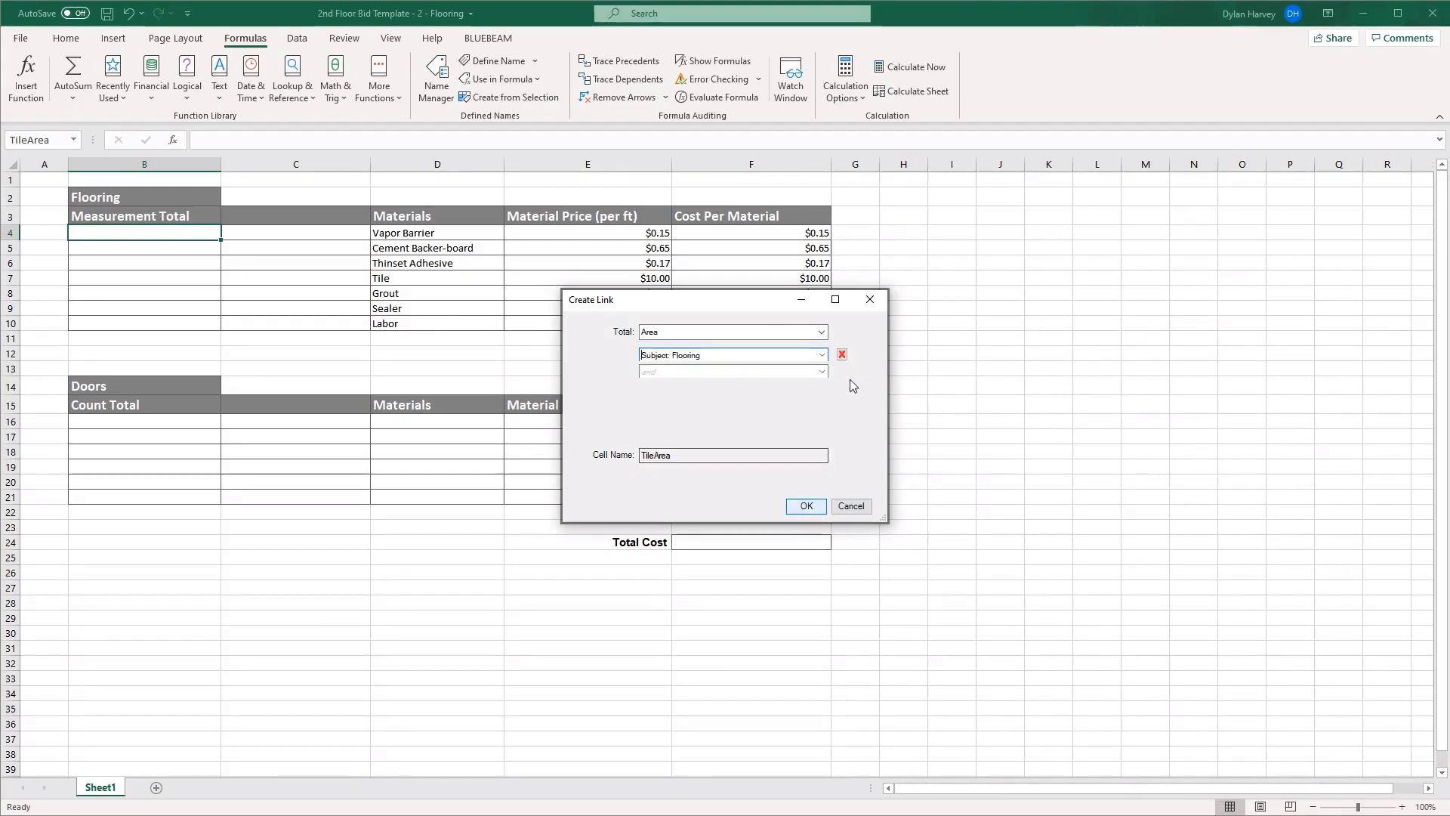
left_click(807, 506)
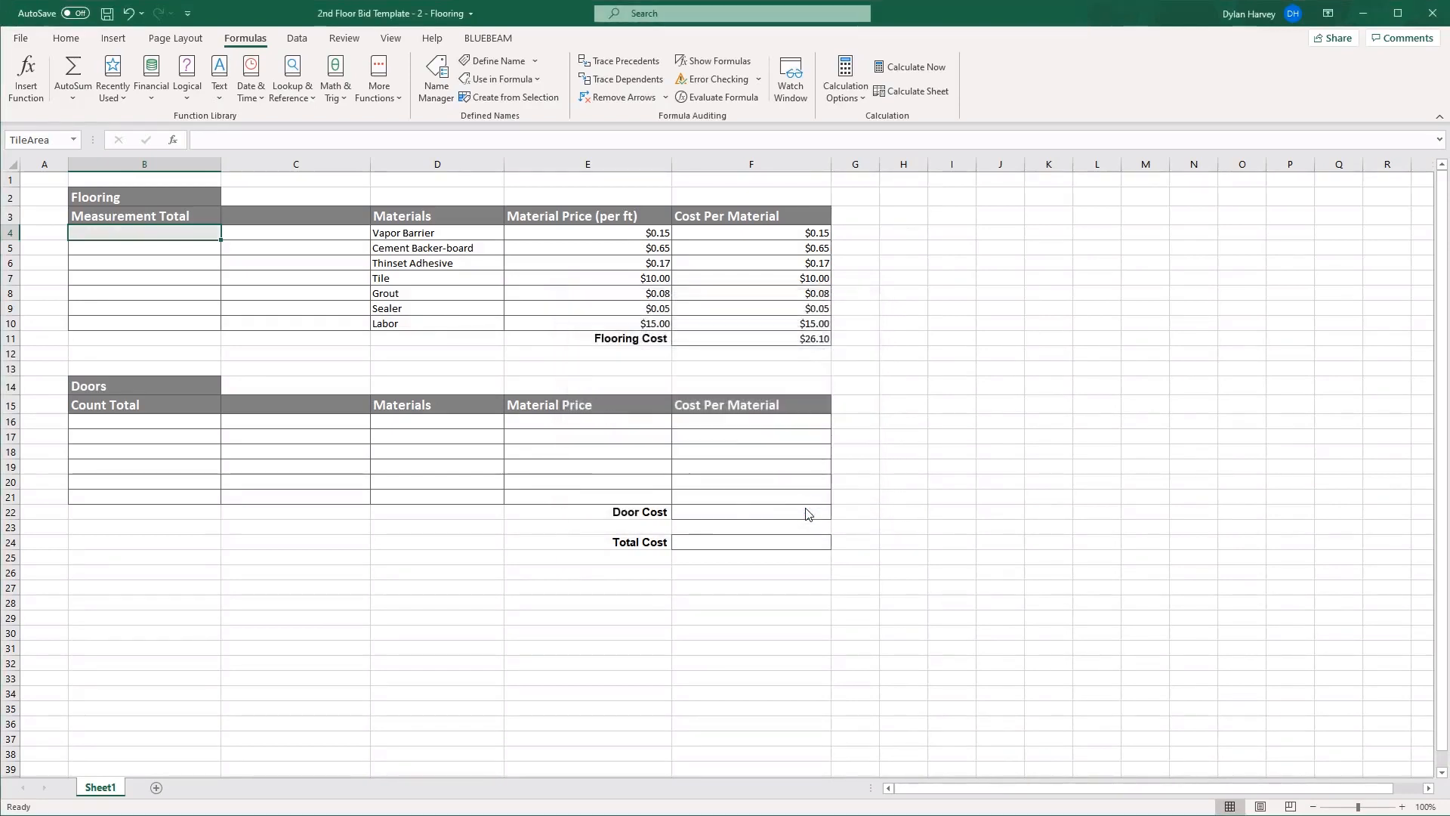